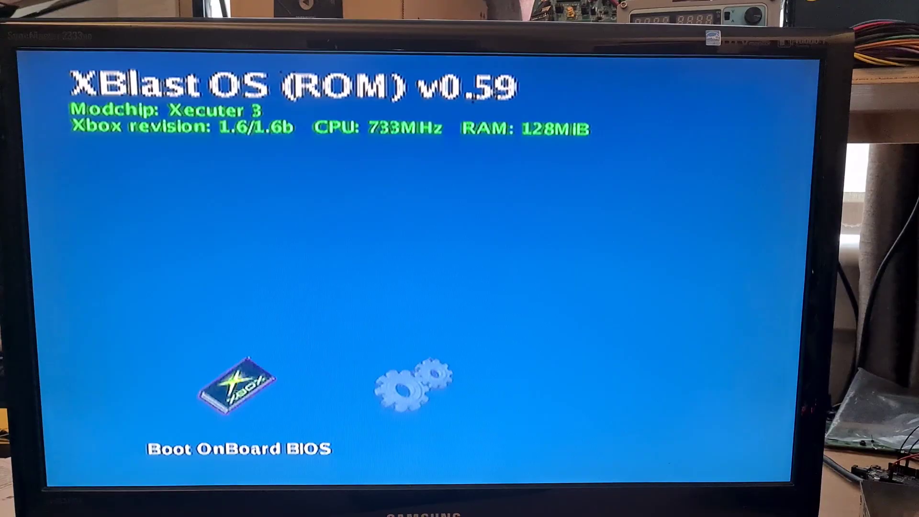
Start the 128MB RAM test from the XBlast OS mod settings tools.
key("Right")
key("Return")
key("Down")
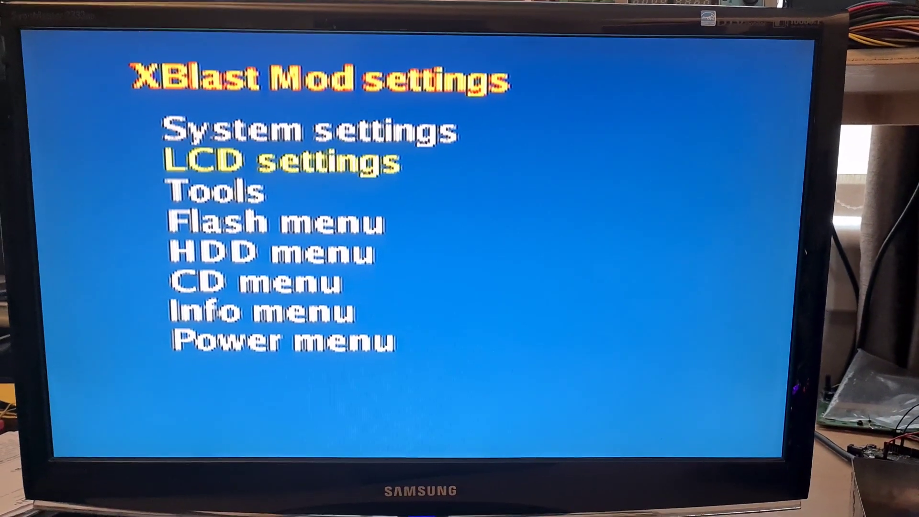
key("Down")
key("Return")
key("Down")
key("Down")
key("Down")
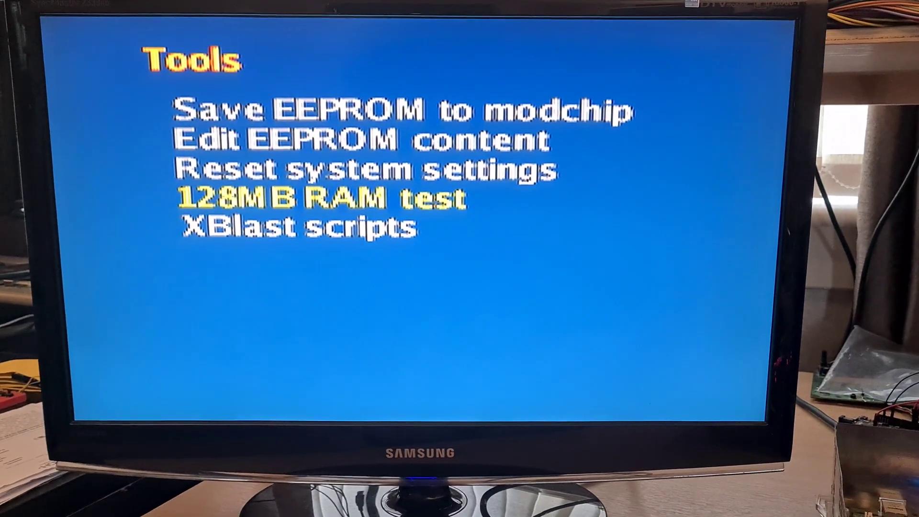
key("Return")
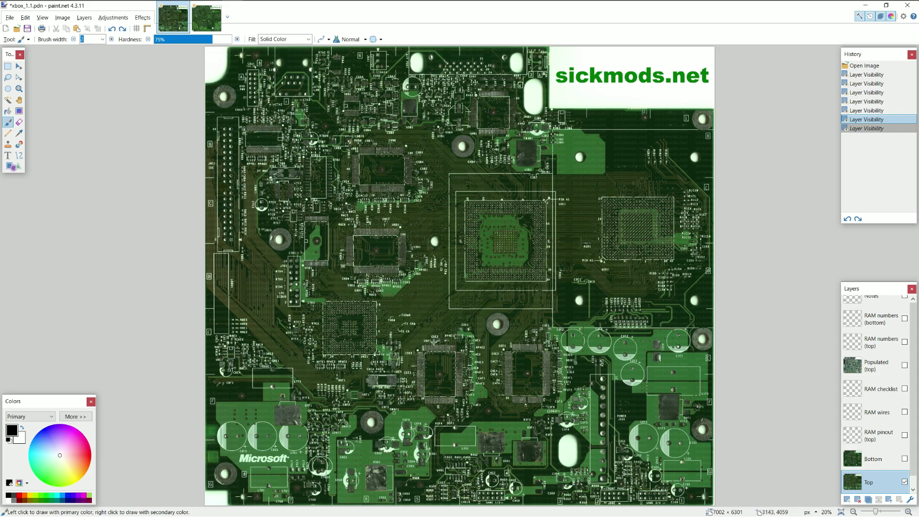
Compare the top and bottom sides of the xbox_1.1 board, and display the RAM numbers (top) layer over the top side.
left_click(904, 459)
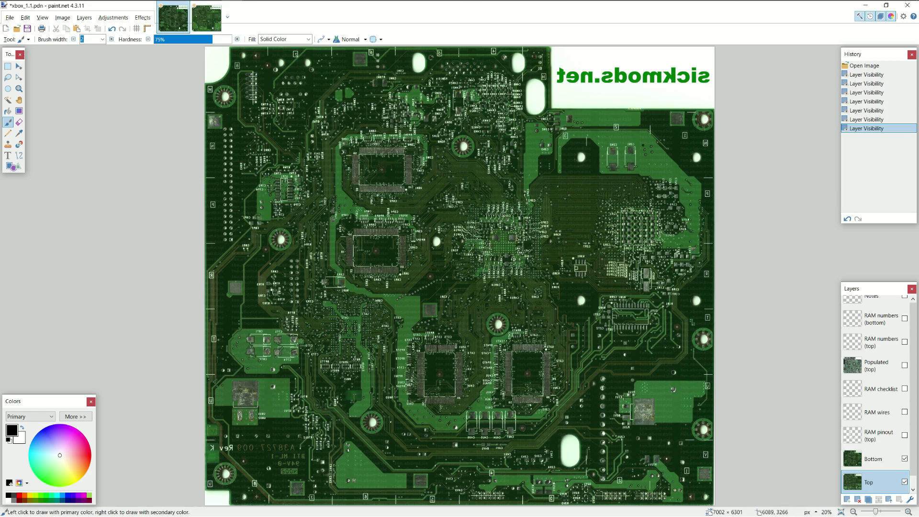
left_click(904, 458)
left_click(905, 341)
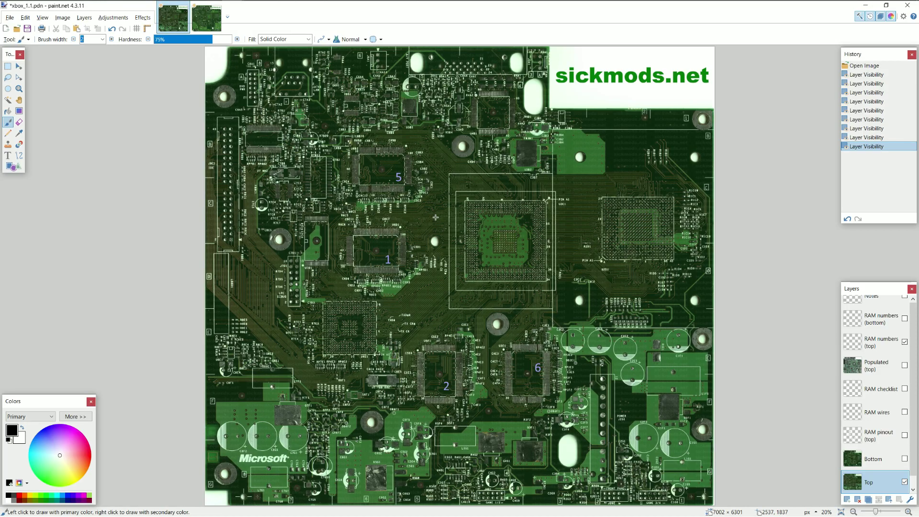
Show the Bottom layer and replace the RAM numbers (top) overlay with RAM numbers (bottom).
left_click(905, 458)
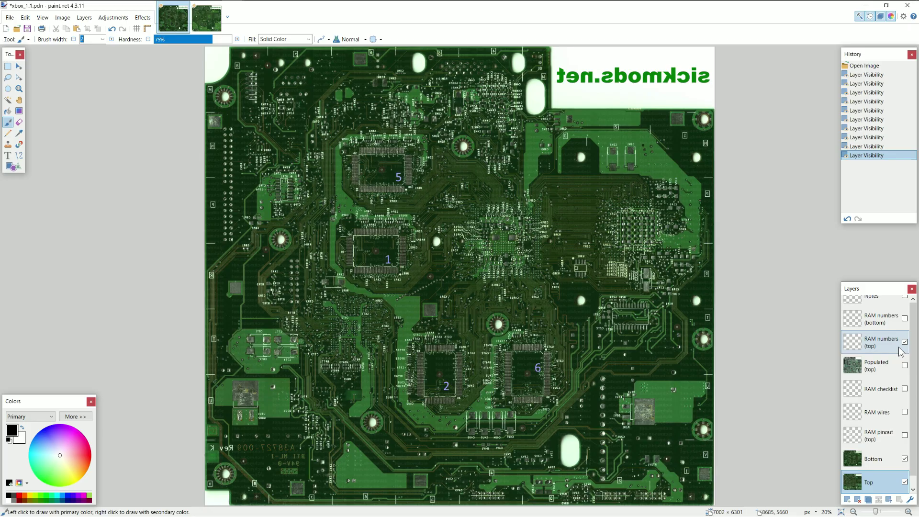
left_click(905, 341)
left_click(905, 318)
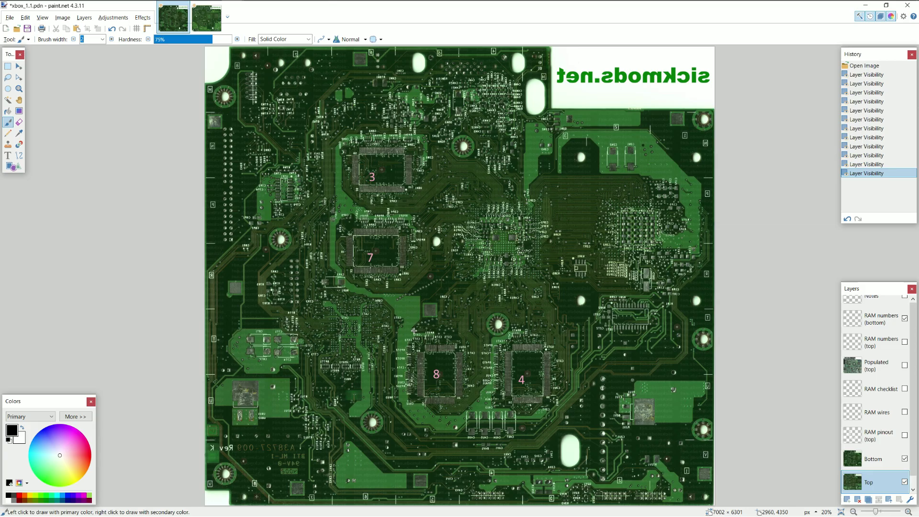
View the bottom side of the board in xbox_1.6.pdn and return to xbox_1.1.pdn.
key("ctrl+Tab")
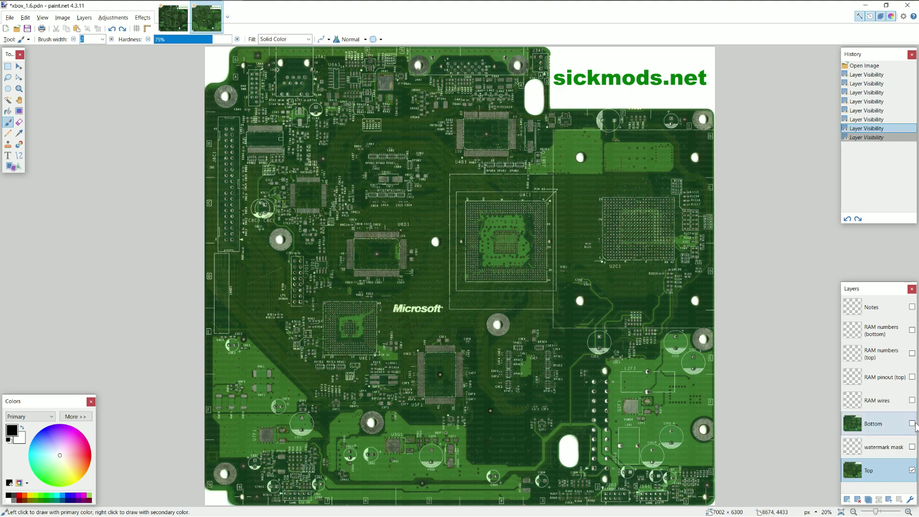
left_click(912, 423)
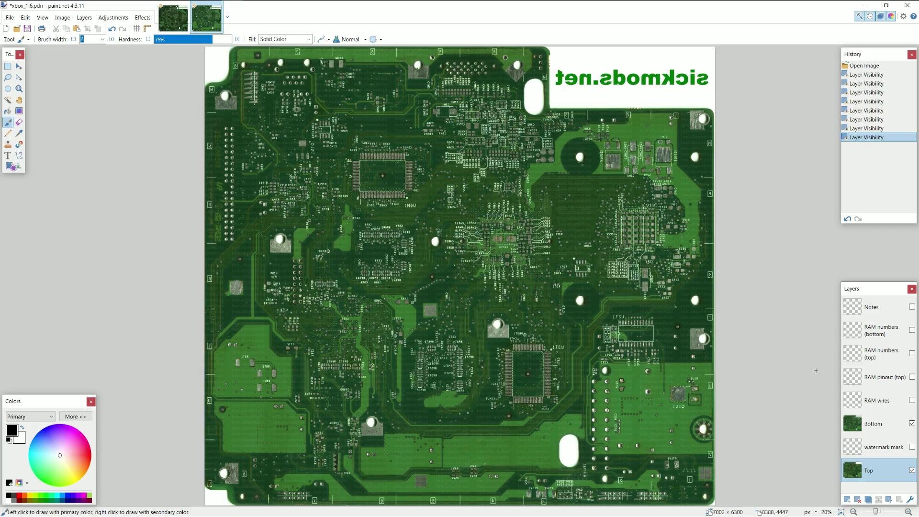
key("ctrl+Tab")
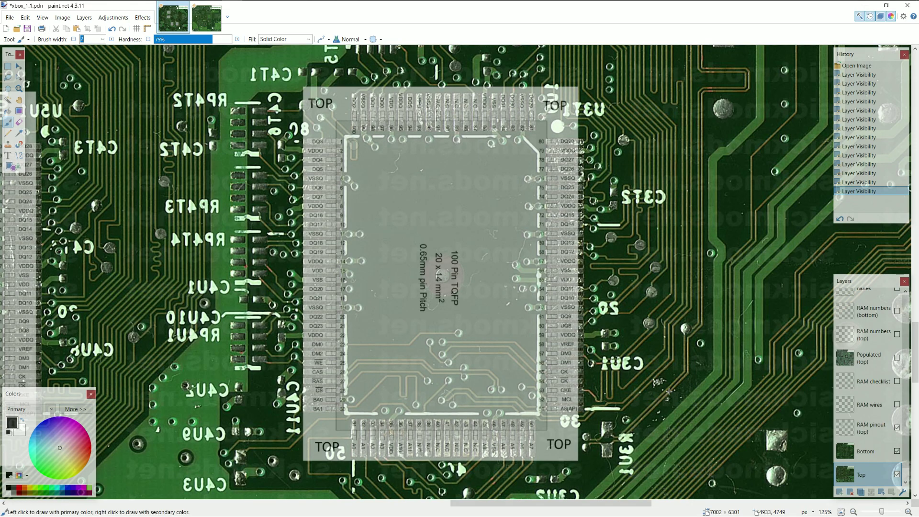
Hide the Bottom layer and add a new layer placed directly above it in the layer stack.
left_click(897, 451)
left_click(840, 492)
left_click(881, 492)
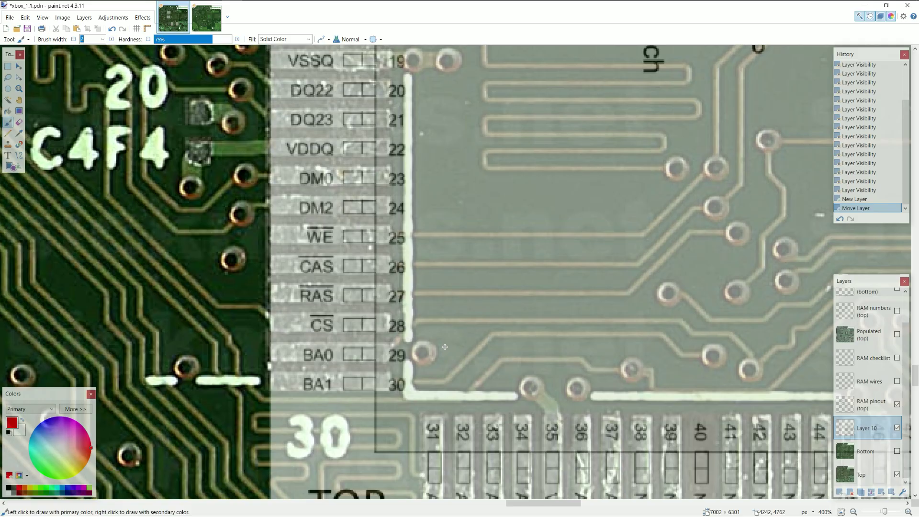
Hide the RAM pinout overlay and trace the BA0 track in red from the pin 29 pad through its circled vias.
scroll(383, 361, "up", 1)
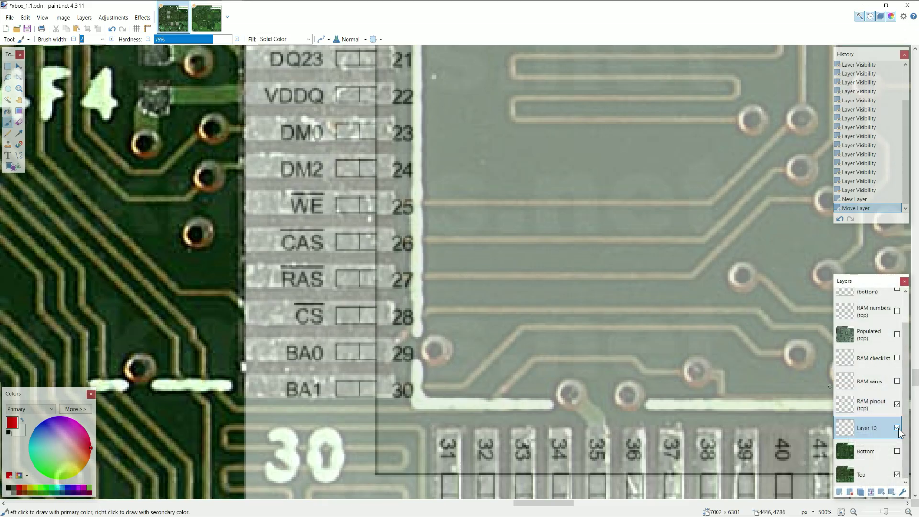
left_click(897, 405)
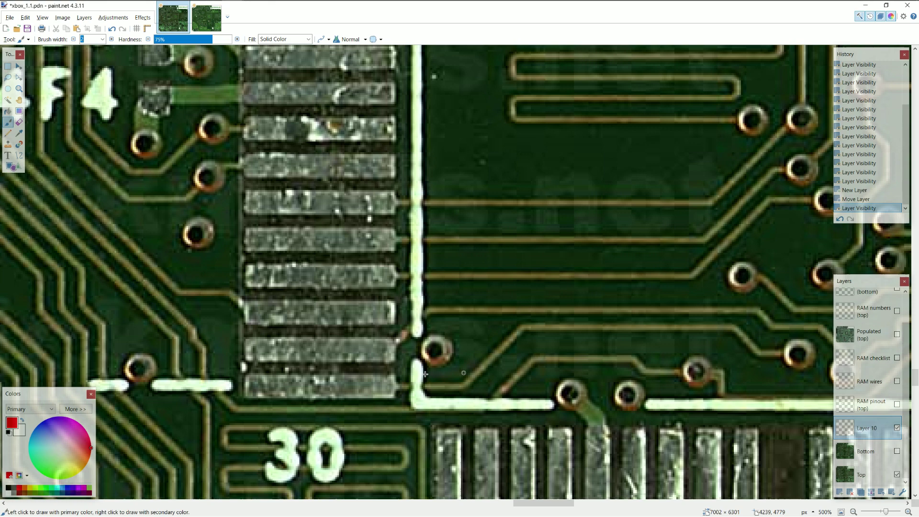
mouse_move(355, 353)
left_mouse_down()
mouse_move(465, 309)
mouse_move(701, 310)
mouse_move(769, 319)
left_mouse_up()
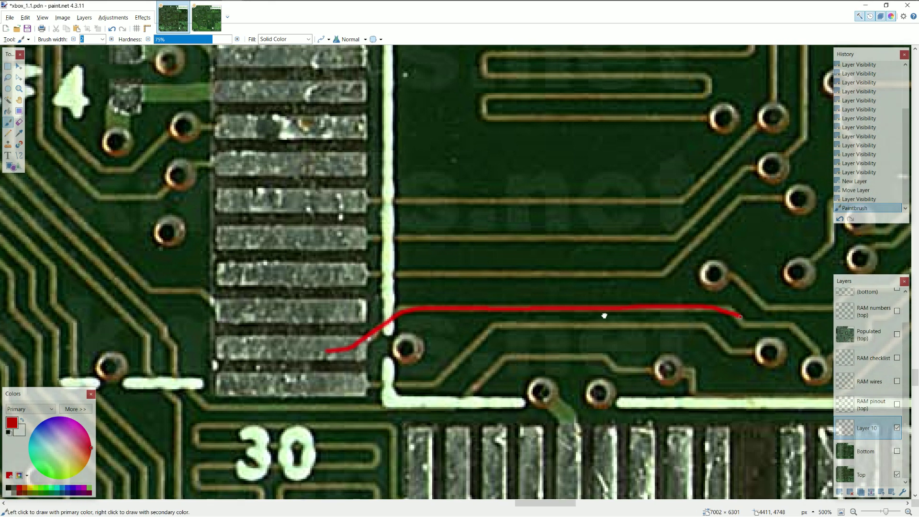
left_click_drag(604, 316, 228, 317)
mouse_move(363, 317)
left_mouse_down()
mouse_move(421, 324)
mouse_move(448, 358)
mouse_move(431, 360)
mouse_move(436, 381)
mouse_move(454, 369)
mouse_move(447, 357)
mouse_move(283, 415)
mouse_move(327, 377)
mouse_move(349, 371)
mouse_move(391, 326)
mouse_move(442, 317)
mouse_move(509, 324)
mouse_move(554, 365)
mouse_move(530, 363)
mouse_move(535, 350)
left_mouse_up()
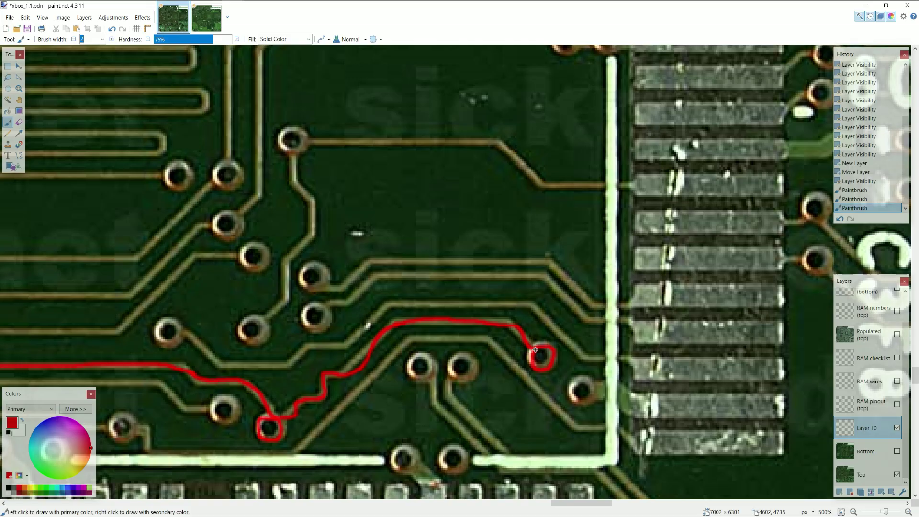
Show the Bottom layer and paint the red trace from the circled via to the pin 29 pad of the bottom-side RAM chip.
left_click(897, 452)
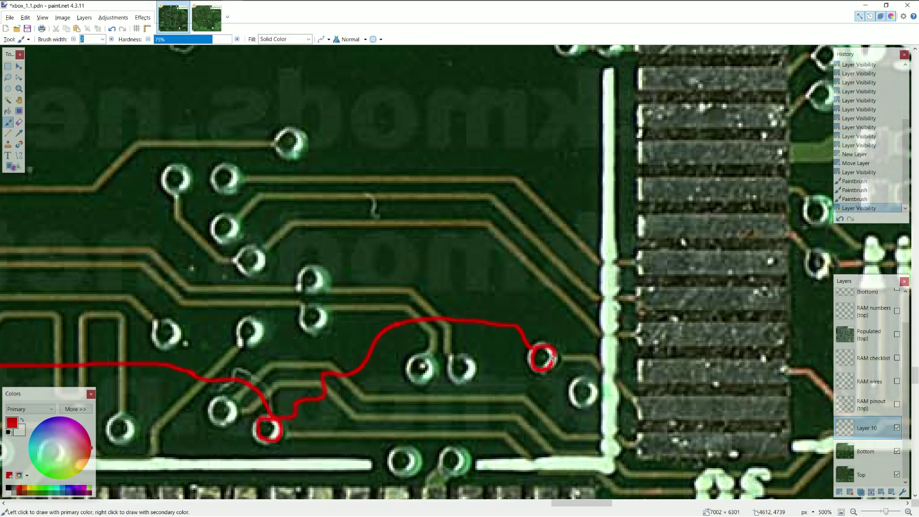
mouse_move(554, 359)
left_mouse_down()
mouse_move(588, 361)
mouse_move(642, 408)
mouse_move(771, 408)
left_mouse_up()
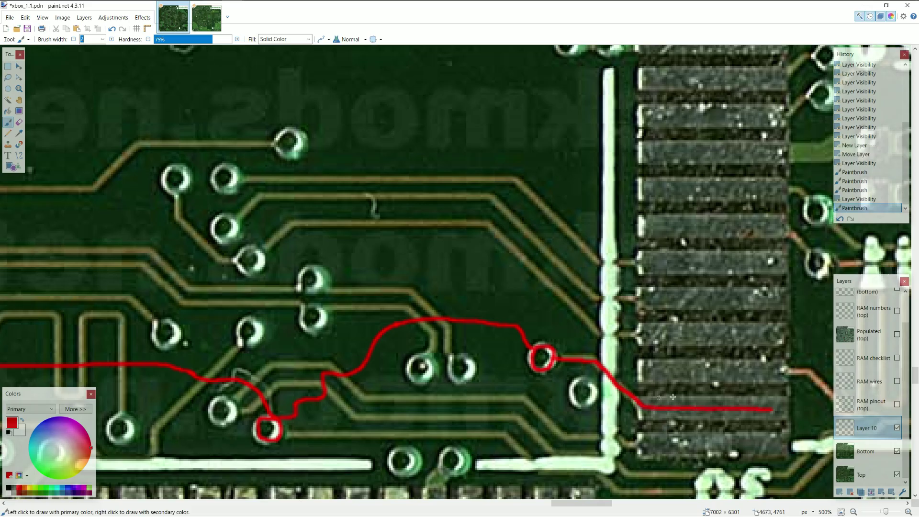
left_click_drag(538, 399, 688, 378)
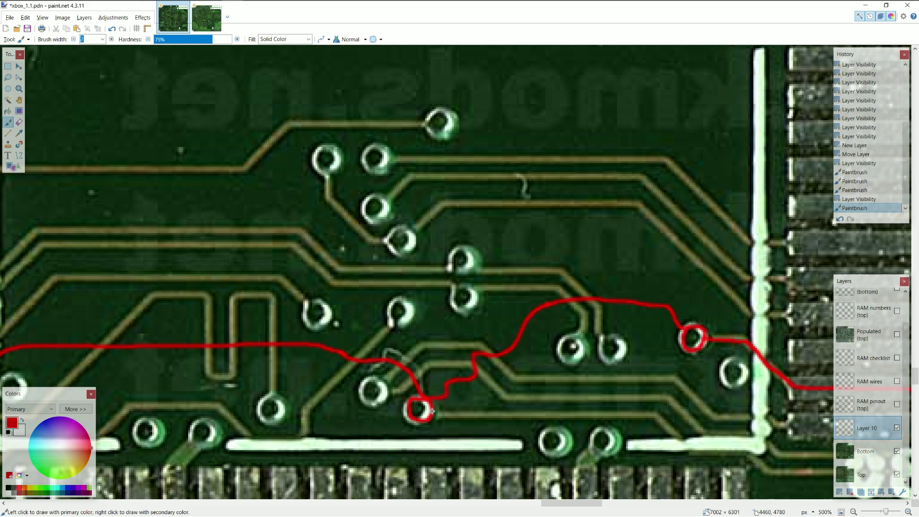
Continue the red trace on the bottom side from the lower circled via, past pin 30 and along the track away from the chip.
mouse_move(433, 414)
left_mouse_down()
mouse_move(632, 416)
mouse_move(768, 472)
mouse_move(328, 429)
mouse_move(536, 409)
left_mouse_up()
scroll(517, 446, "down", 7)
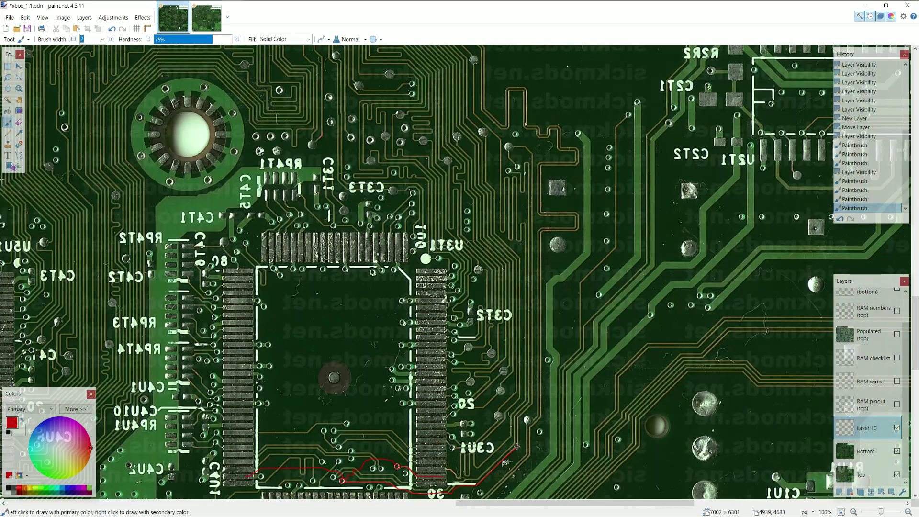
left_click_drag(517, 446, 530, 392)
scroll(529, 316, "up", 5)
scroll(529, 316, "down", 3)
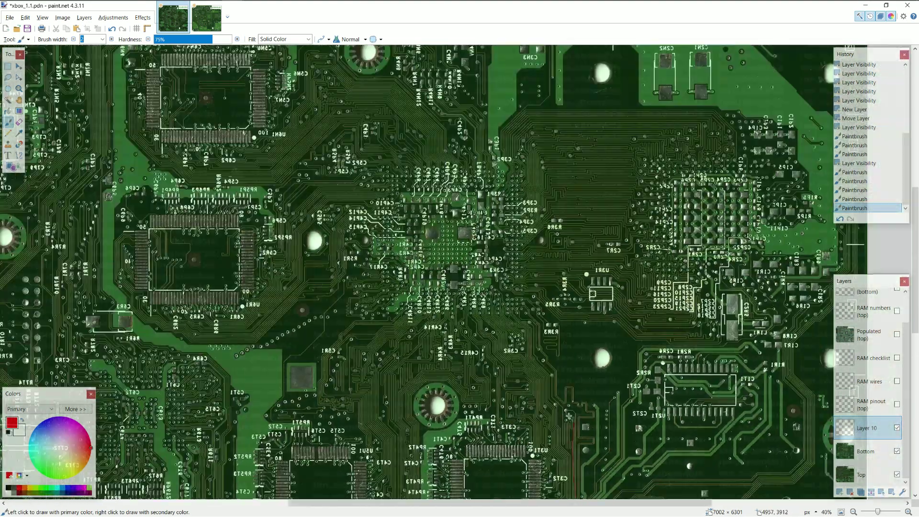
scroll(447, 210, "down", 3)
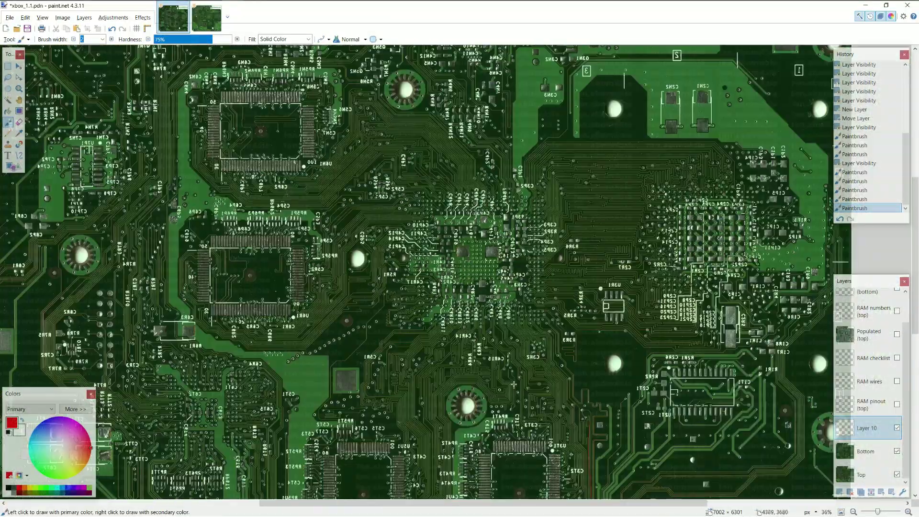
Display the RAM pinout (top) layer again around the traced RAM chip.
scroll(443, 347, "up", 5)
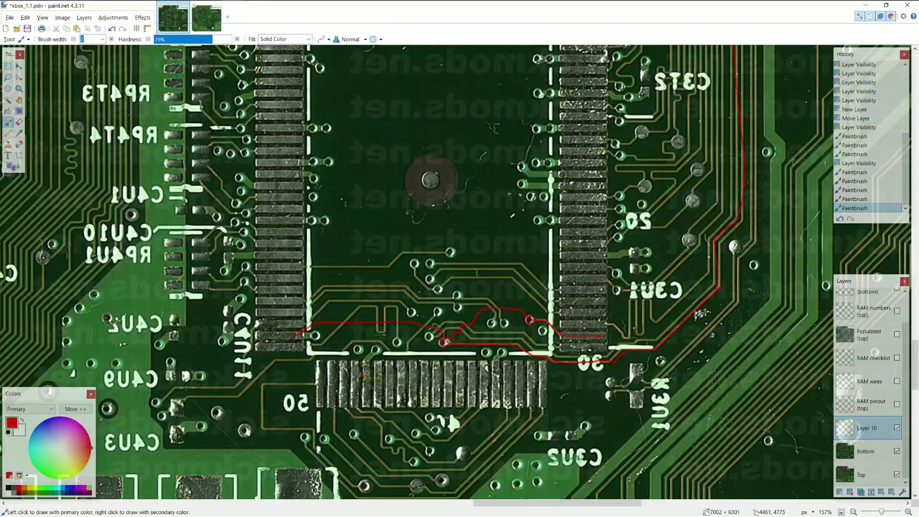
scroll(443, 349, "up", 2)
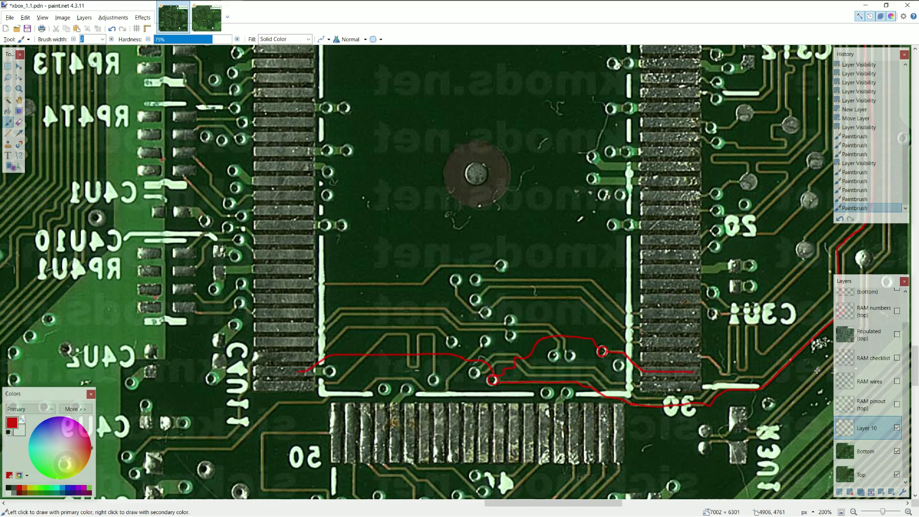
left_click(897, 405)
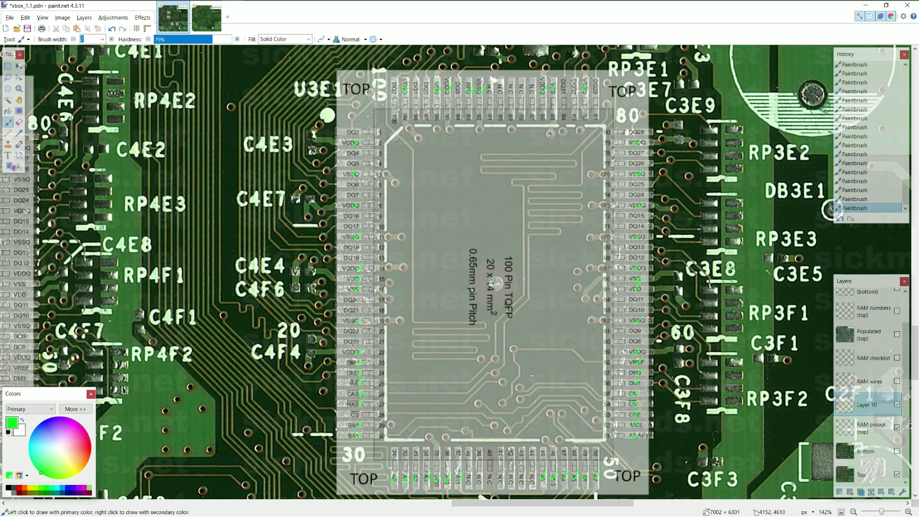
scroll(353, 345, "up", 5)
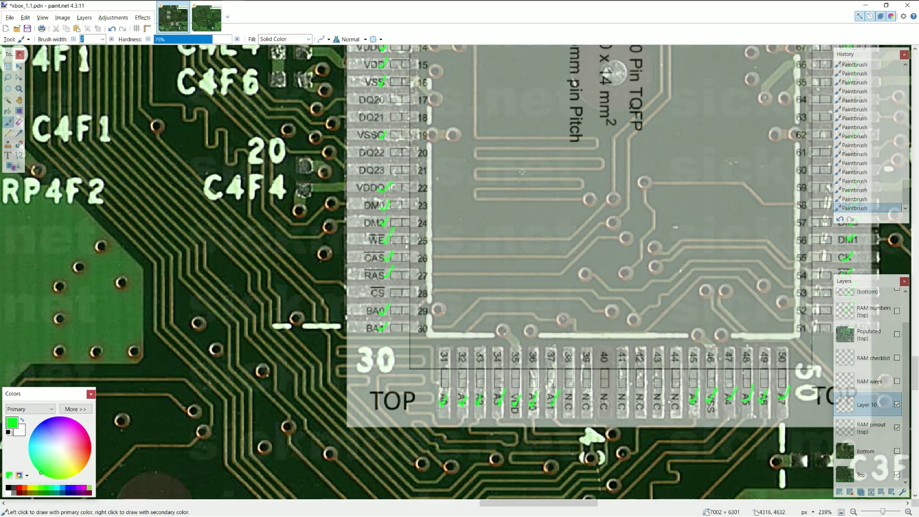
scroll(461, 307, "up", 2)
scroll(461, 307, "right", 2)
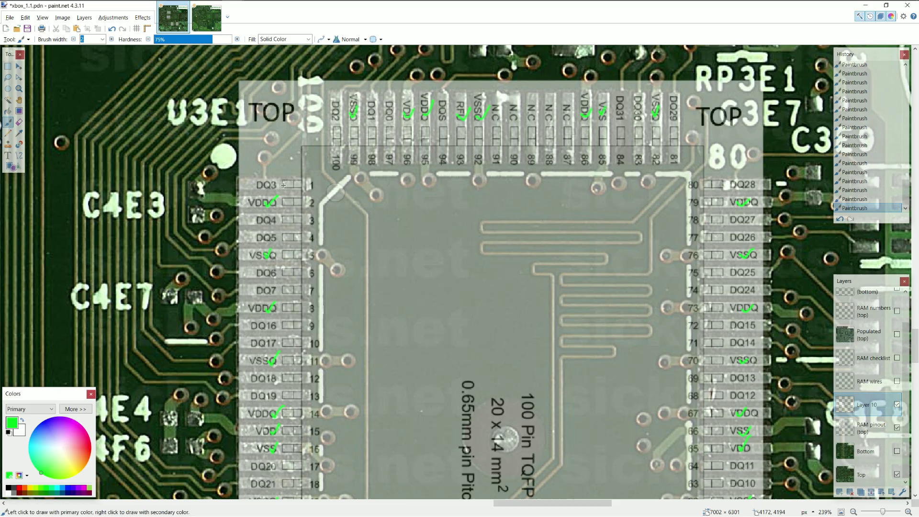
mouse_move(283, 186)
left_mouse_down()
mouse_move(319, 208)
mouse_move(690, 173)
mouse_move(735, 179)
left_mouse_up()
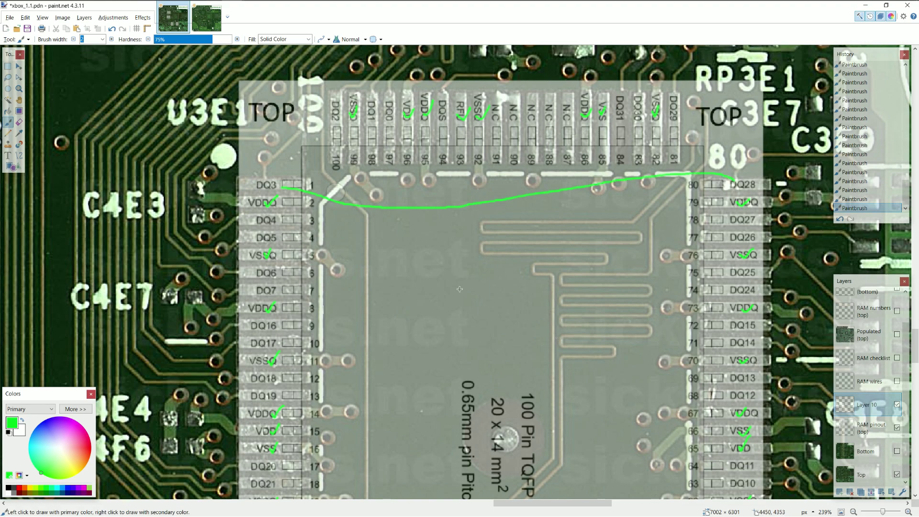
key("ctrl+z")
mouse_move(314, 194)
left_mouse_down()
mouse_move(345, 173)
mouse_move(295, 162)
mouse_move(299, 191)
left_mouse_up()
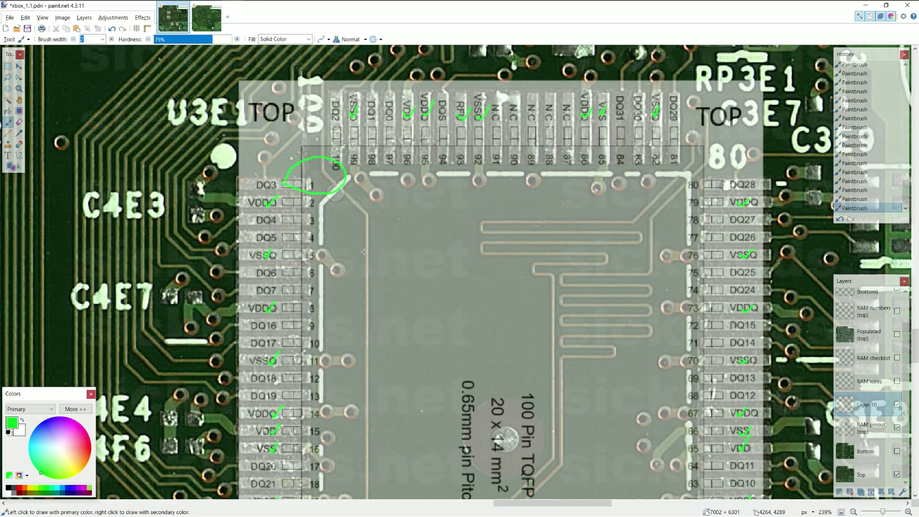
scroll(364, 252, "up", 5)
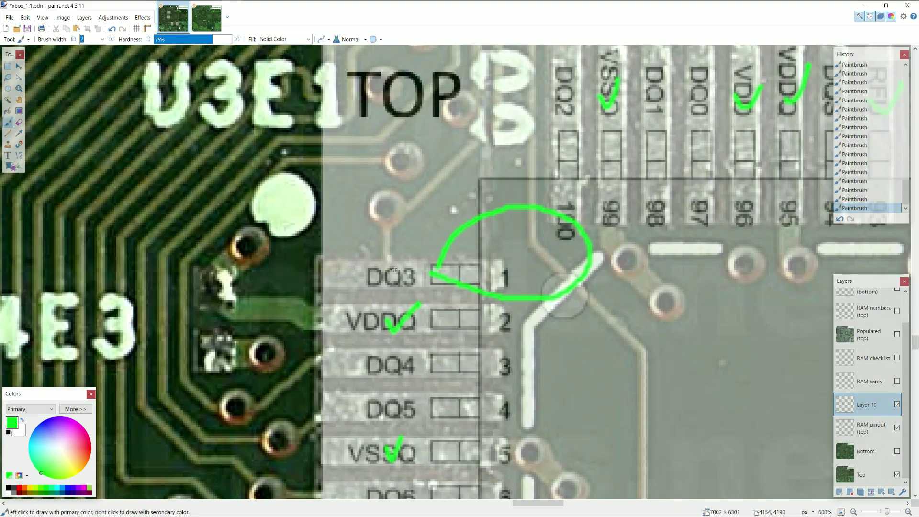
key("ctrl+z")
Trace the DQ3 connection in red from the pin 1 pad through its via and back to the pad on the Bottom layer.
left_click(19, 488)
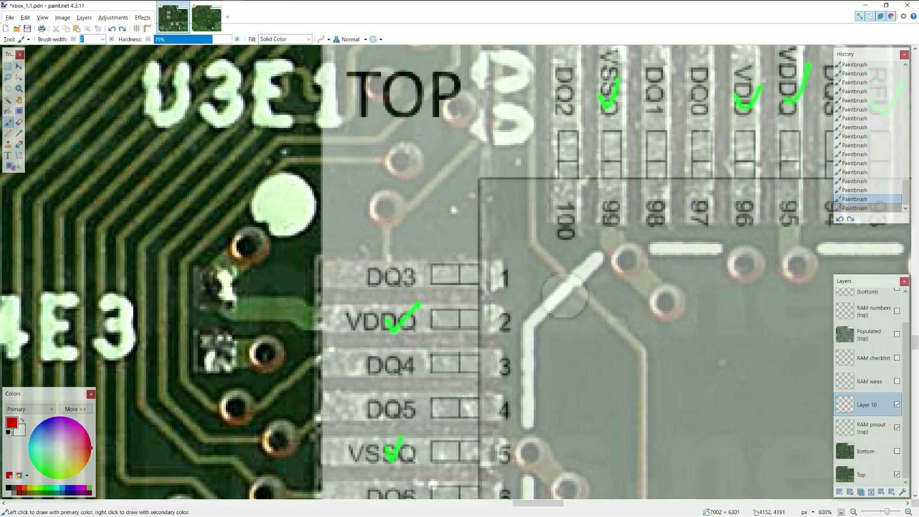
mouse_move(390, 271)
left_mouse_down()
mouse_move(370, 203)
mouse_move(404, 218)
mouse_move(381, 225)
left_mouse_up()
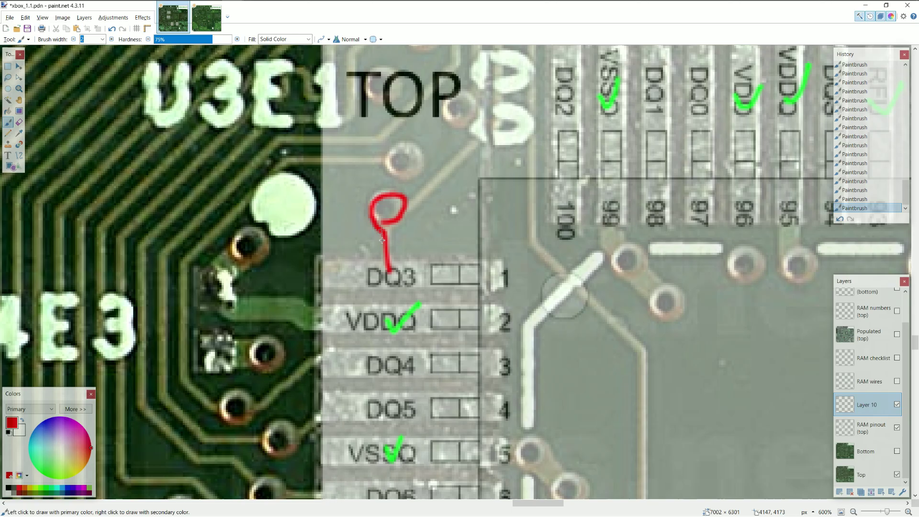
left_click(897, 452)
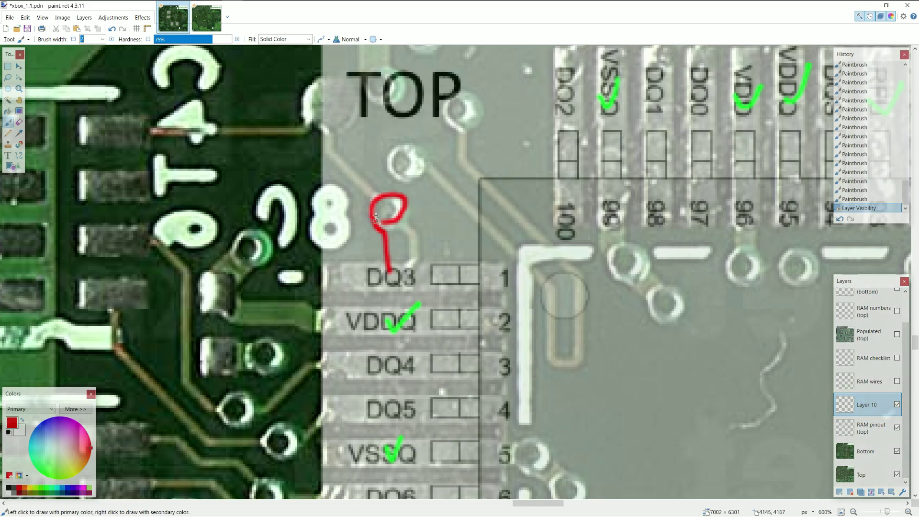
key("ctrl+z")
key("ctrl+y")
mouse_move(401, 221)
left_mouse_down()
mouse_move(417, 257)
mouse_move(403, 275)
left_mouse_up()
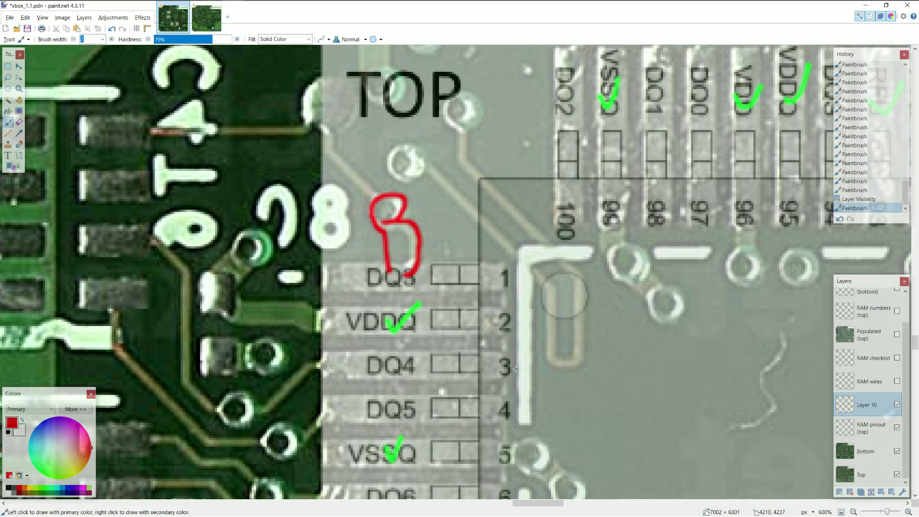
scroll(369, 324, "down", 3, "ctrl")
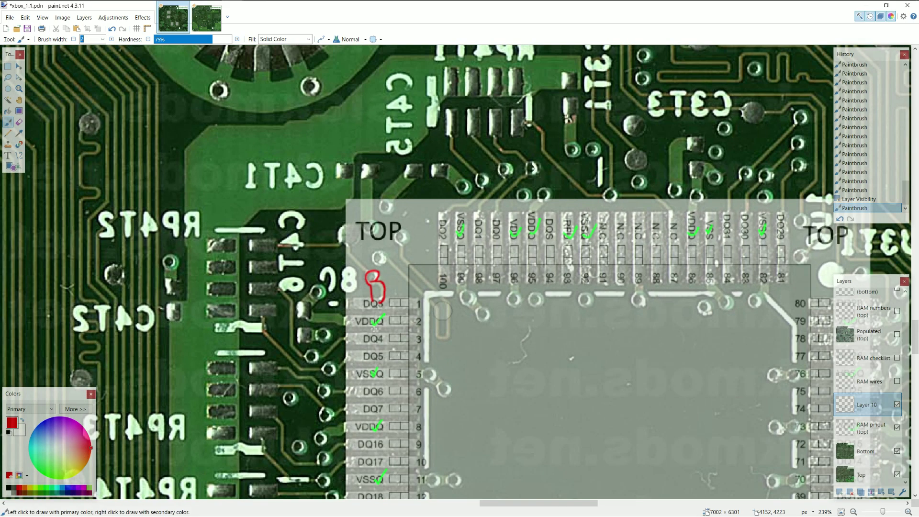
scroll(586, 304, "right", 5)
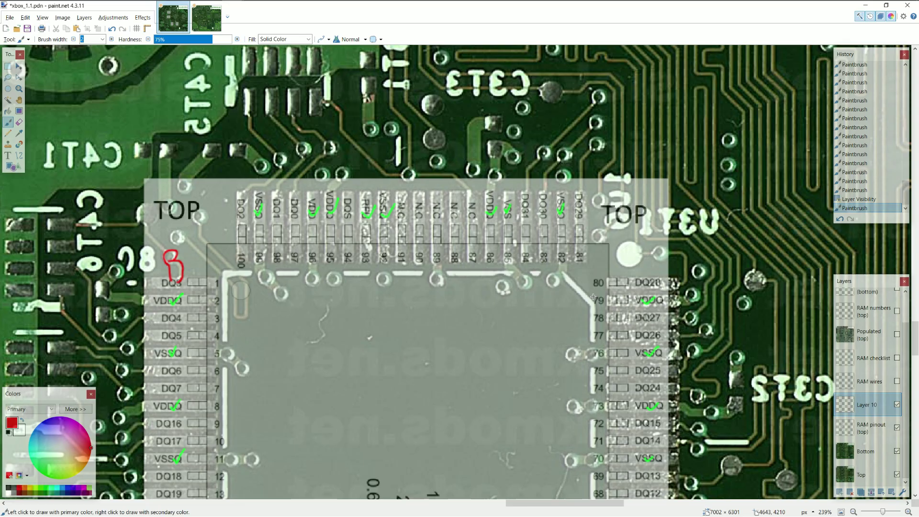
Show the Bottom layer around the lower RAM chip U6D1 and examine where the cyan wire leaves its pin 53 CKE pad.
scroll(593, 298, "down", 4)
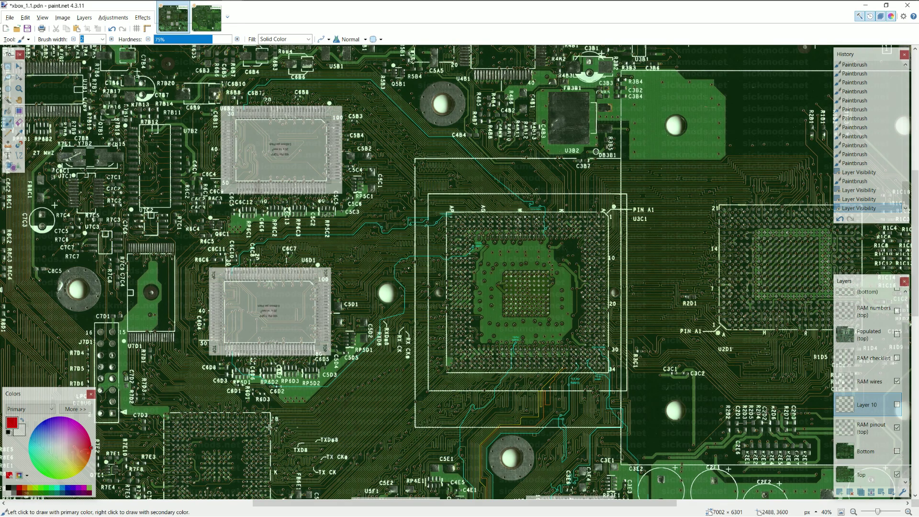
scroll(269, 427, "up", 5)
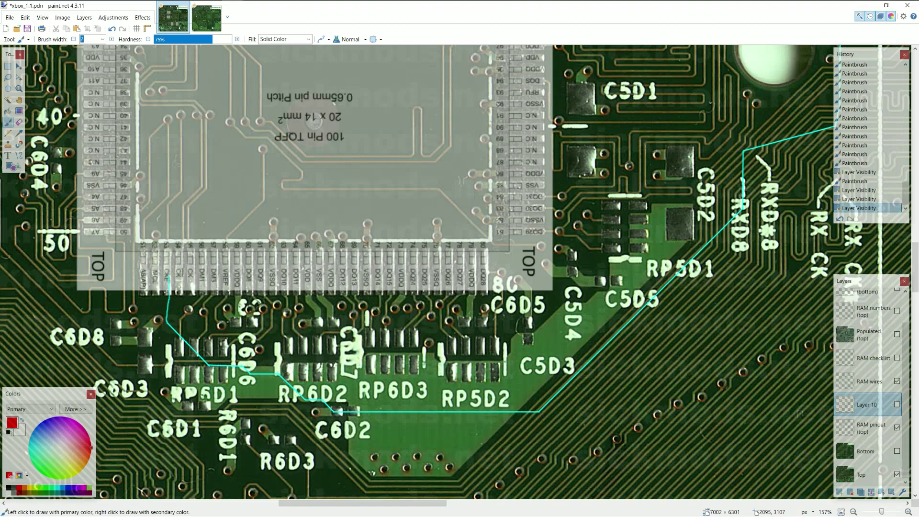
scroll(166, 290, "up", 2)
left_click_drag(262, 378, 346, 372)
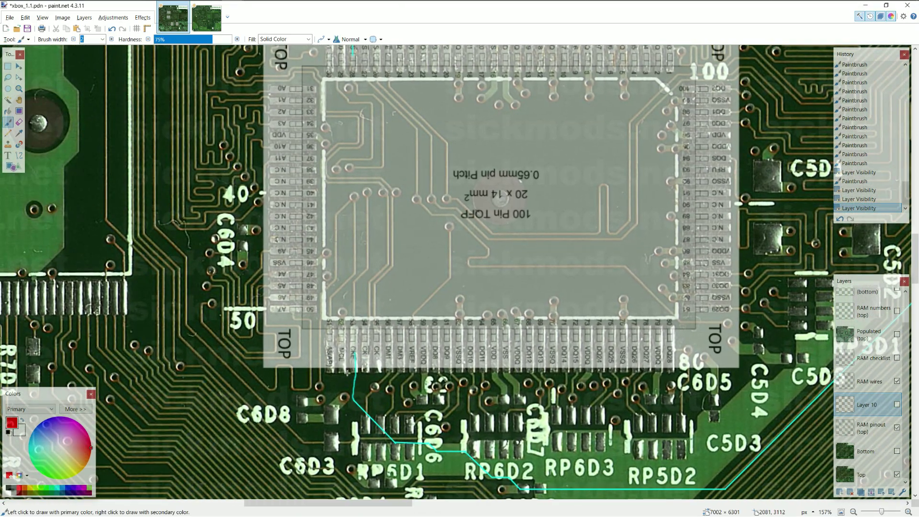
left_click(897, 452)
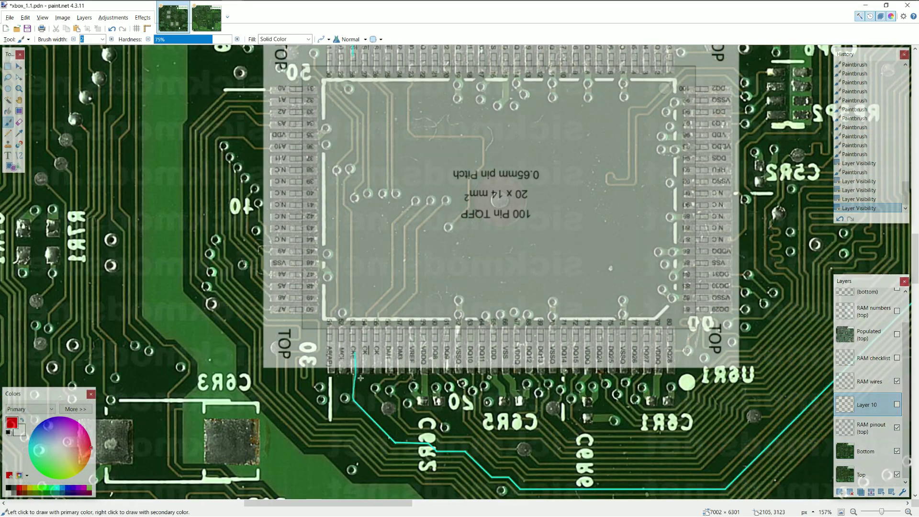
scroll(342, 344, "up", 2)
left_click_drag(342, 344, 333, 334)
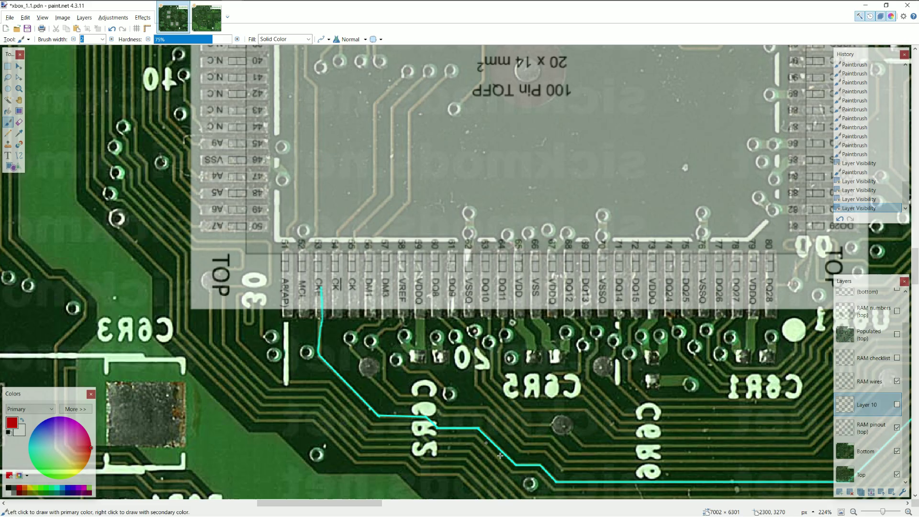
Follow the cyan wire along the Bottom layer from the RAM chip to the via labelled ~CS for RAM7.
left_click_drag(597, 473, 344, 449)
scroll(343, 448, "right", 5)
scroll(344, 449, "up", 5)
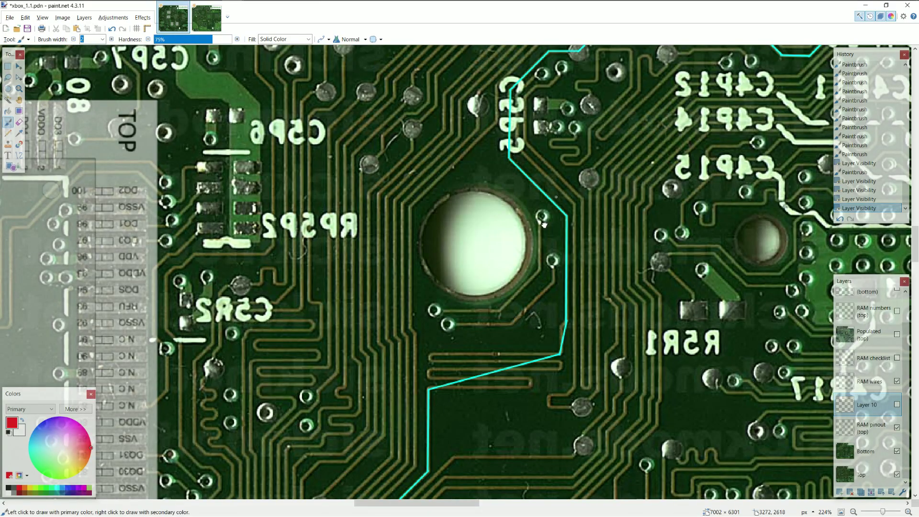
scroll(479, 335, "up", 4)
scroll(479, 335, "right", 3)
scroll(410, 363, "right", 5)
scroll(407, 335, "up", 2)
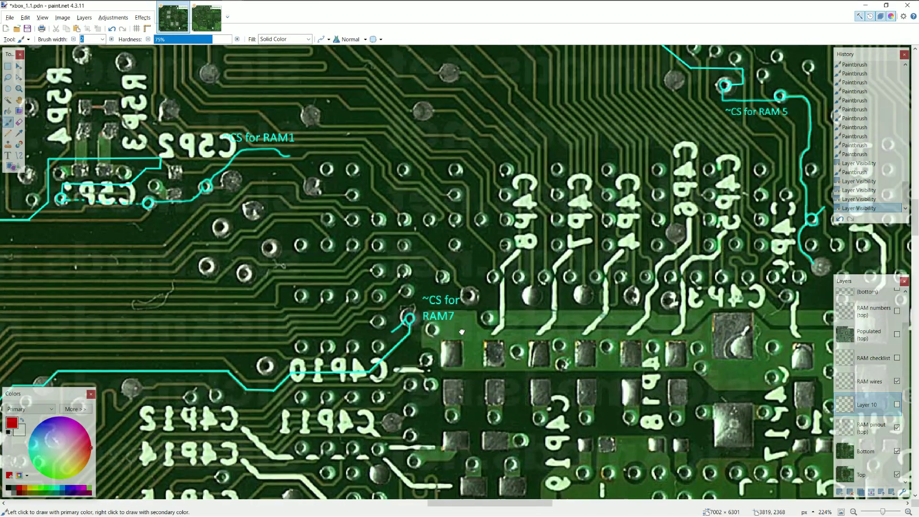
Hide the Bottom layer and examine the ~CS for RAM7 via on the top side among the U3C1 pads.
left_click(897, 451)
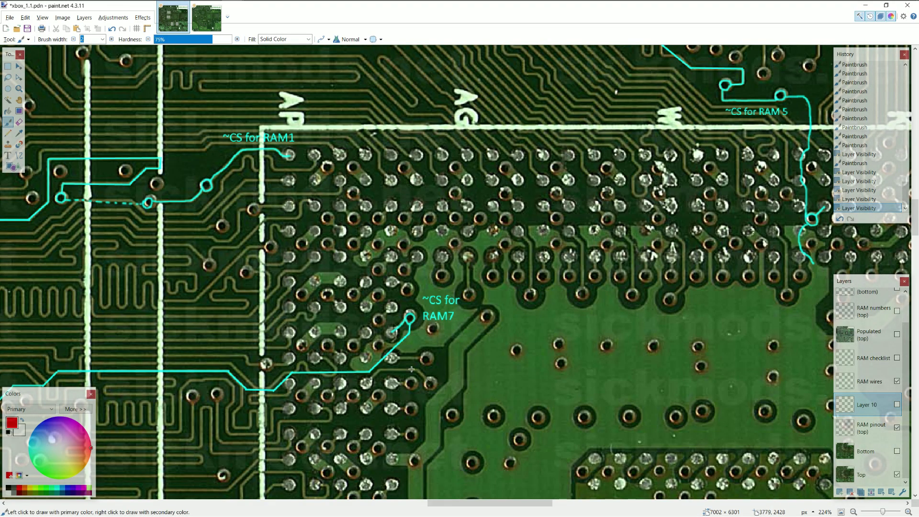
scroll(397, 330, "down", 6)
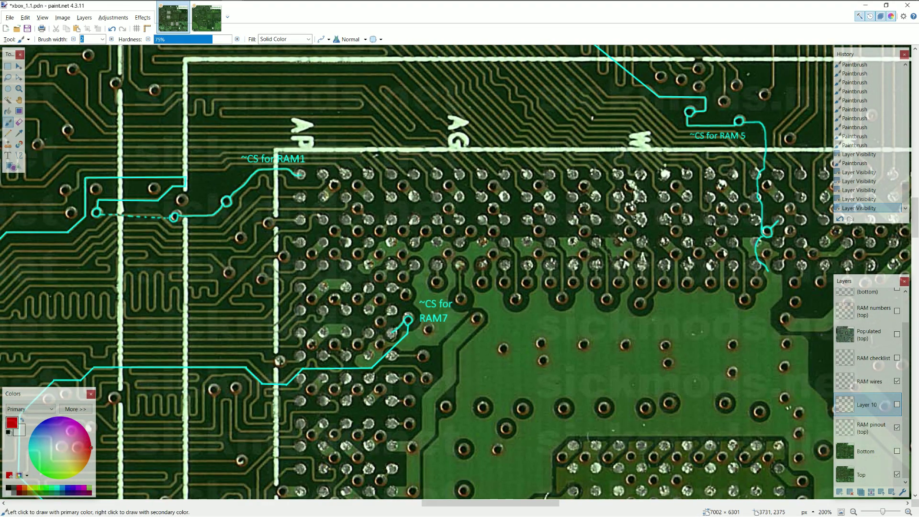
scroll(390, 334, "down", 1)
scroll(390, 334, "up", 8)
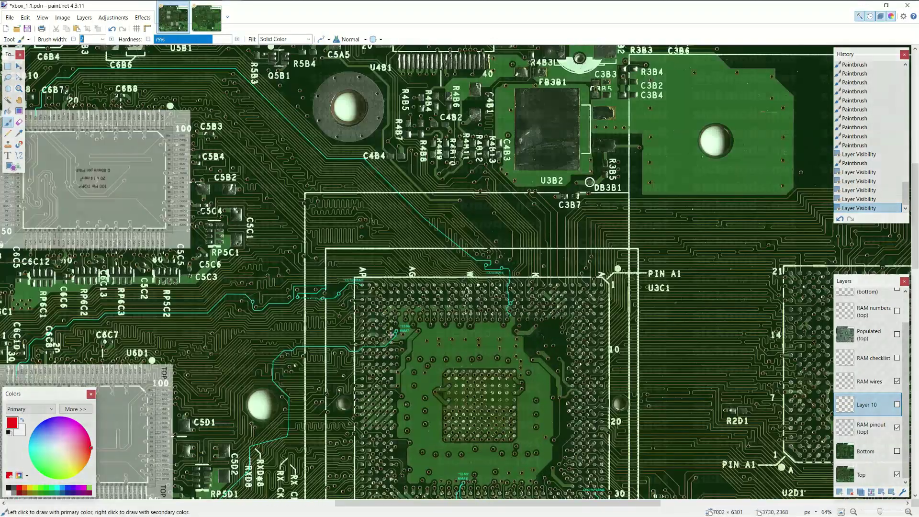
scroll(394, 338, "down", 2)
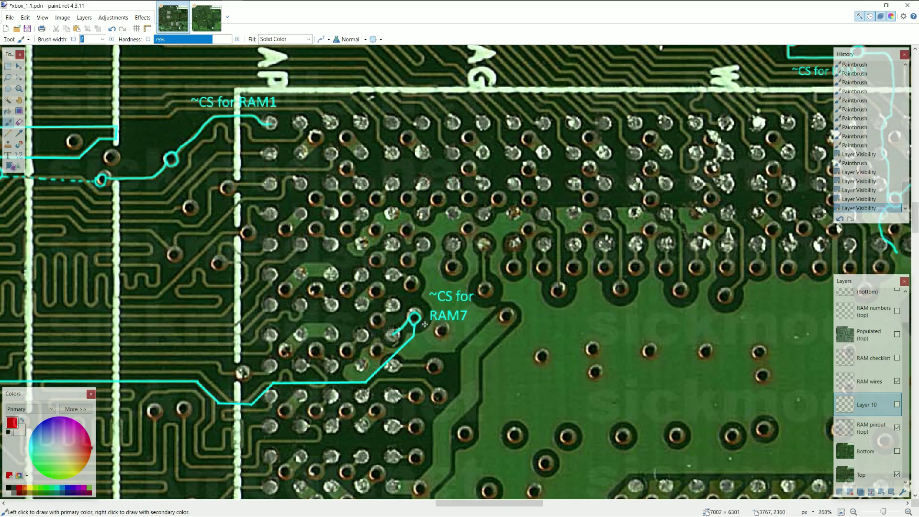
Switch to the xbox_1.6.pdn image and inspect the ~CS for RAM7 via on the Bottom layer with the RAM wires layer hidden.
key("ctrl+Tab")
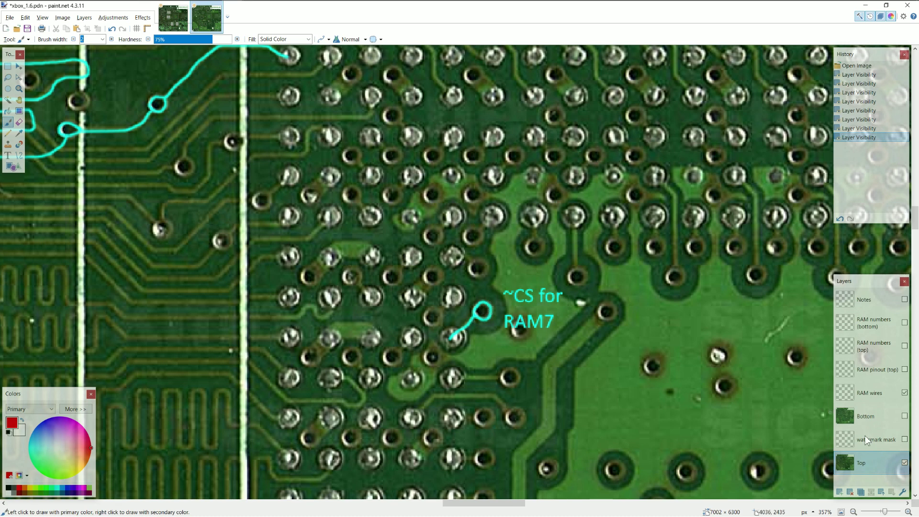
left_click(904, 416)
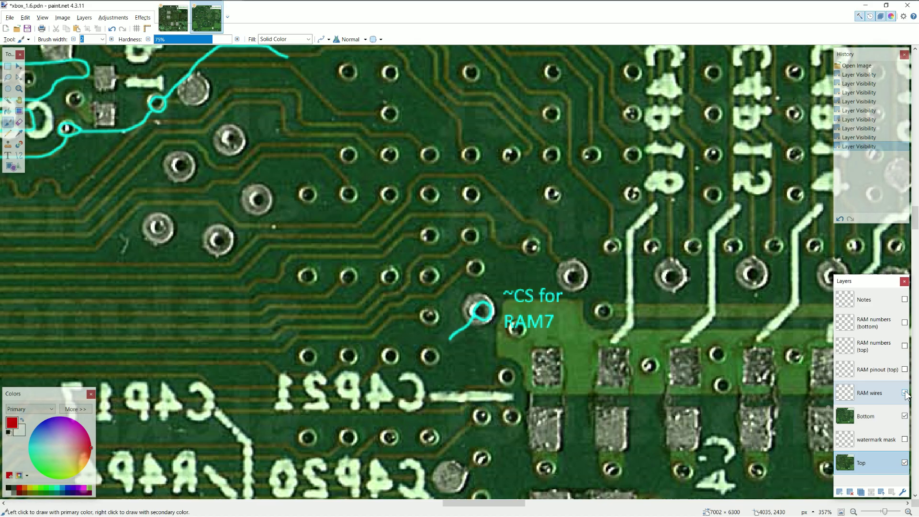
left_click(904, 393)
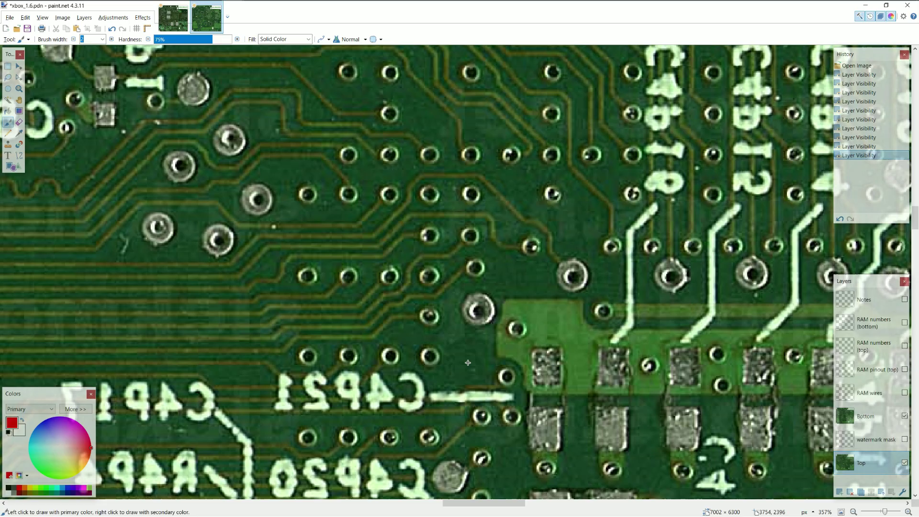
key("ctrl+z")
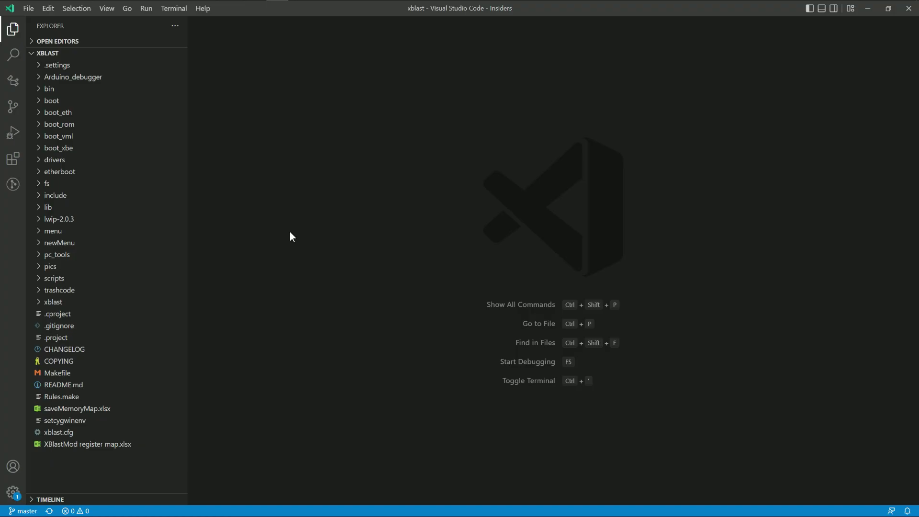
Switch to Visual Studio Code, search the xblast project for "128mb" and open the UiHeader match in ToolsMenuActions.c.
left_click(13, 56)
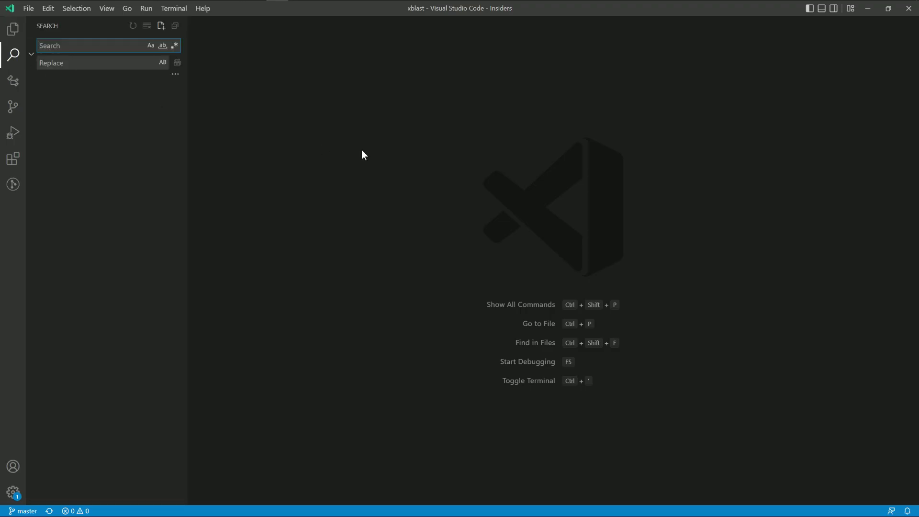
type("128mb")
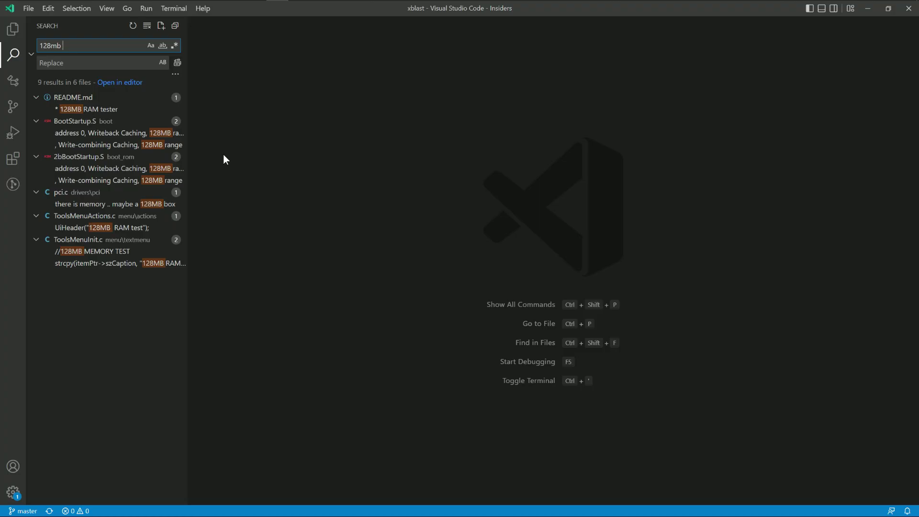
left_click(114, 229)
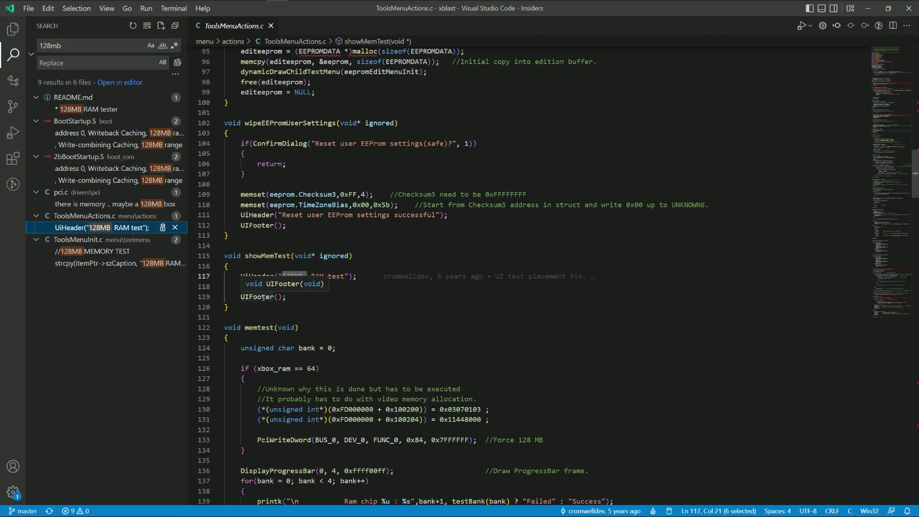
Examine the showMemTest function and its UiHeader and memtest calls in ToolsMenuActions.c.
left_click(267, 256)
double_click(257, 276)
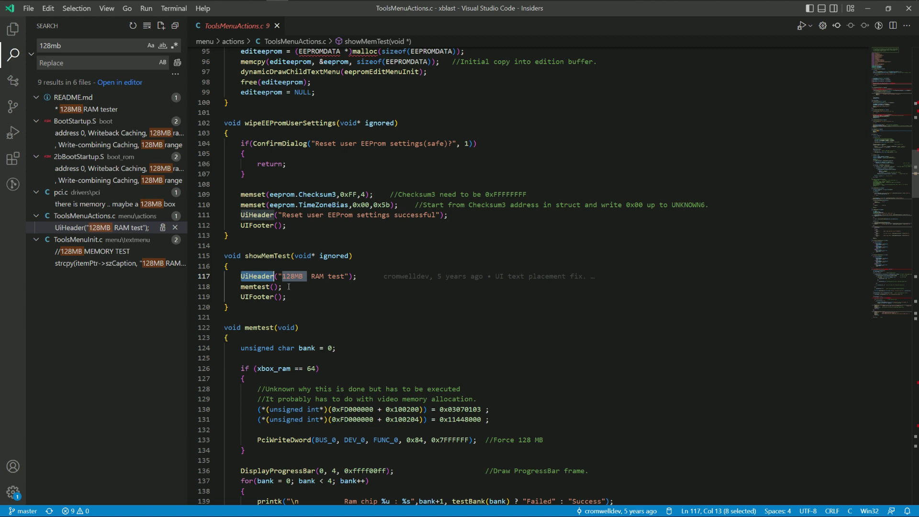
left_click(289, 287)
scroll(316, 321, "up", 1)
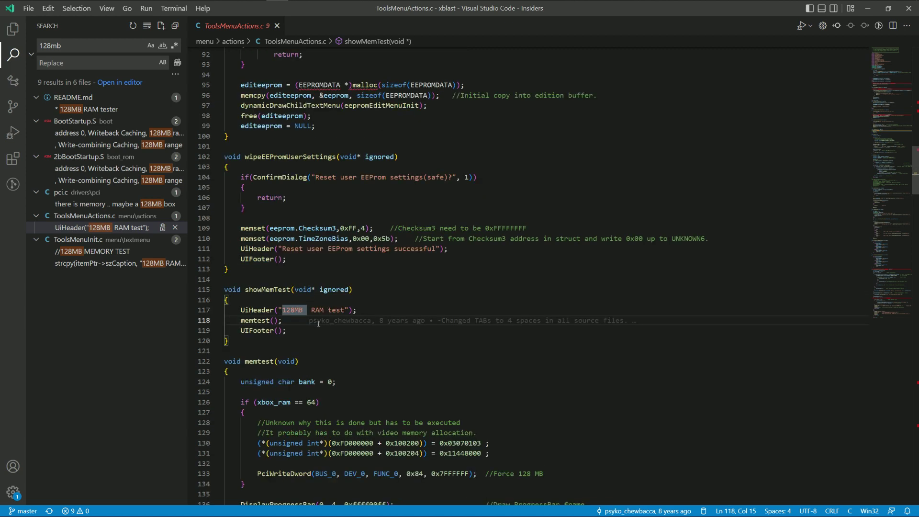
scroll(318, 323, "up", 1)
double_click(276, 323)
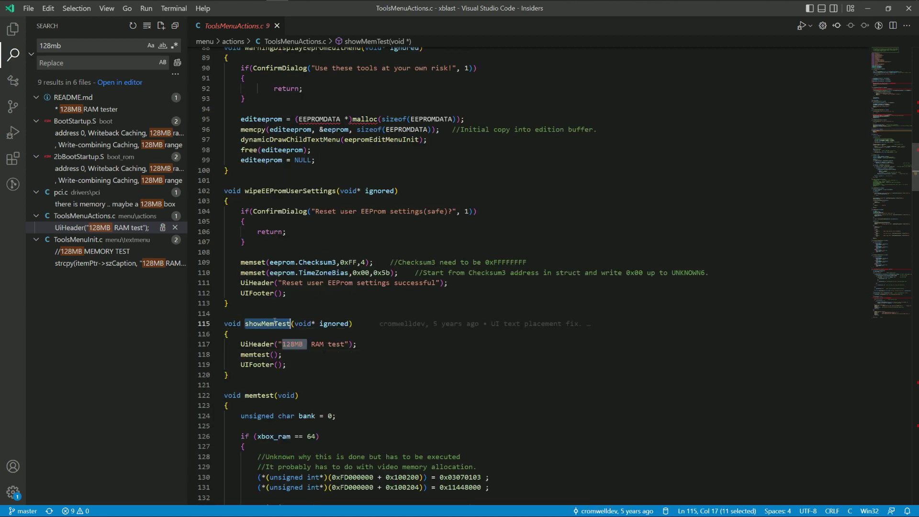
Open the 128MB RAM test caption match in ToolsMenuInit.c and examine the motherboard revision check around that menu entry.
left_click(108, 264)
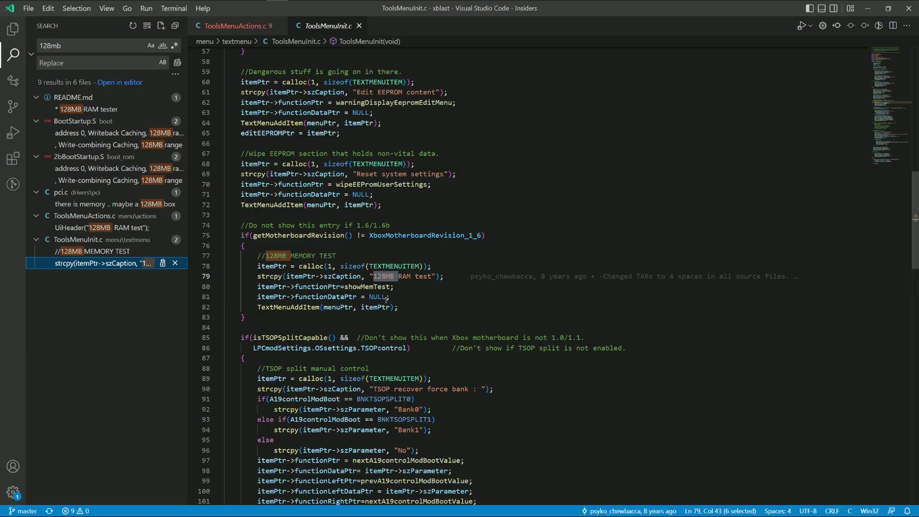
double_click(335, 27)
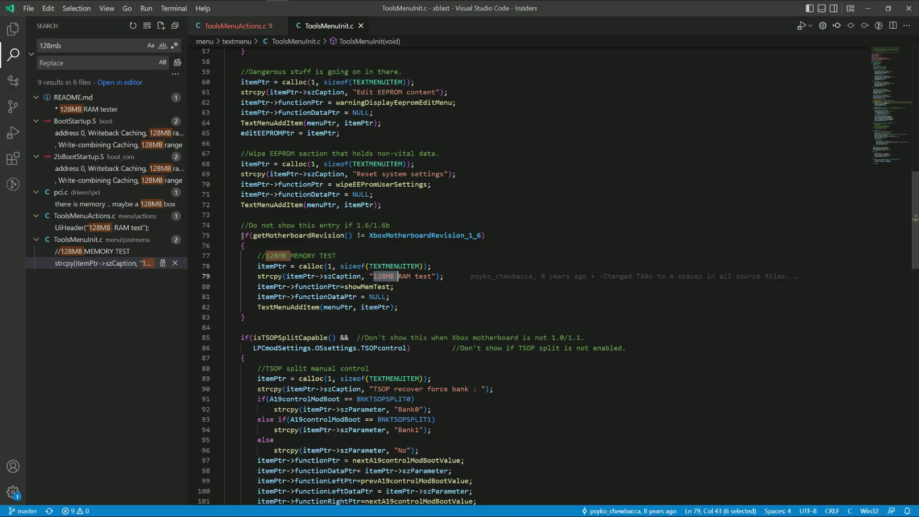
left_click_drag(241, 235, 478, 238)
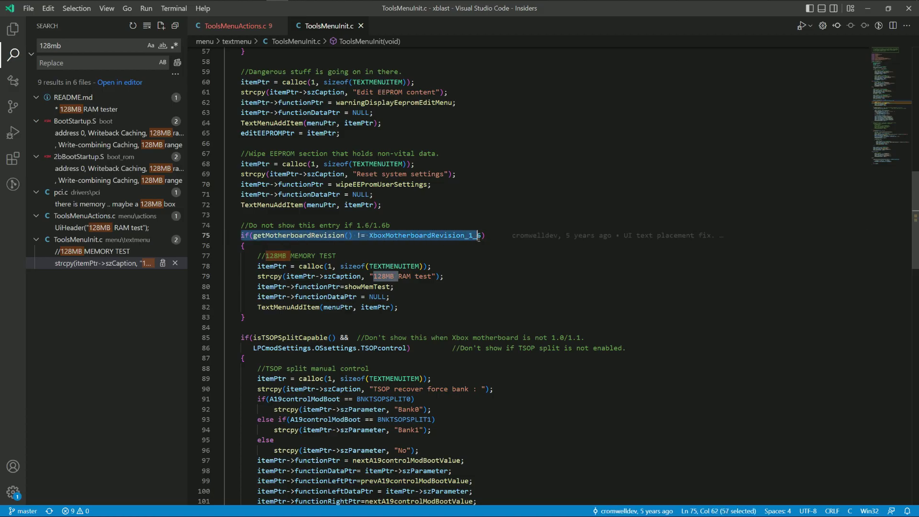
left_click(480, 235)
left_click(271, 266)
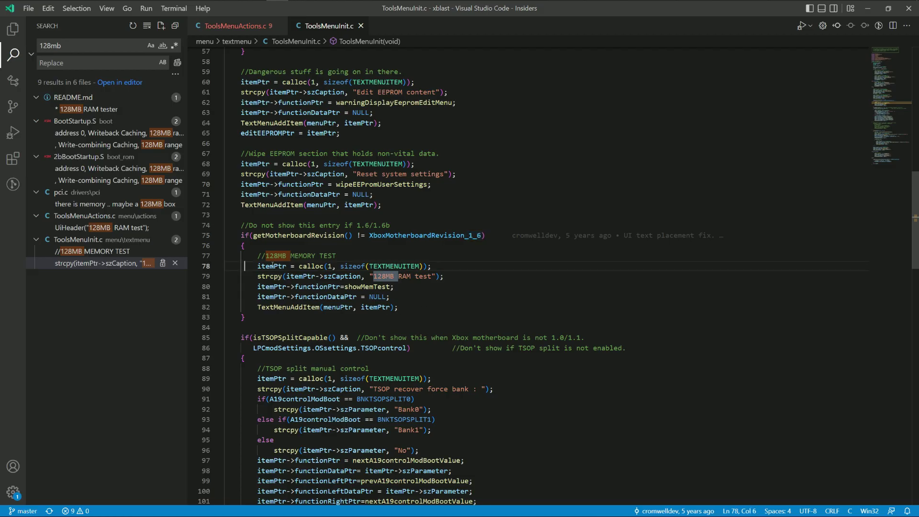
left_click(399, 307, "shift")
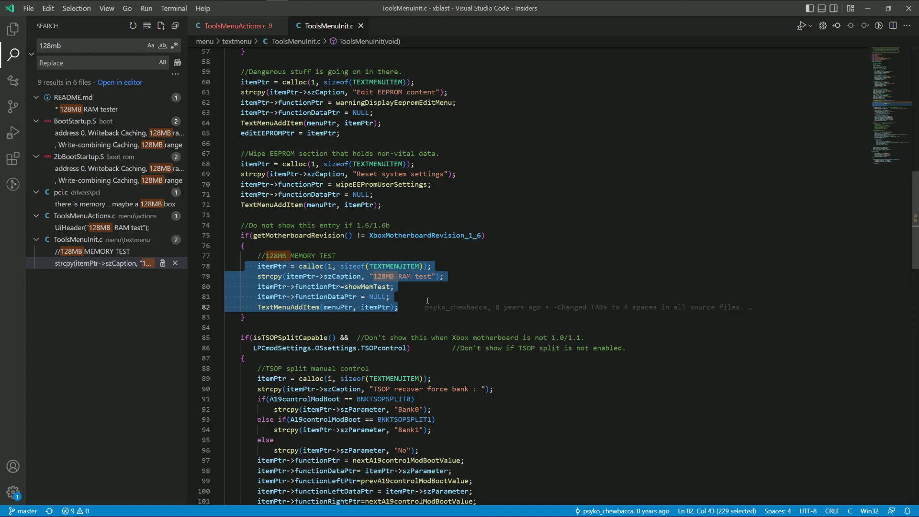
key("alt+Left")
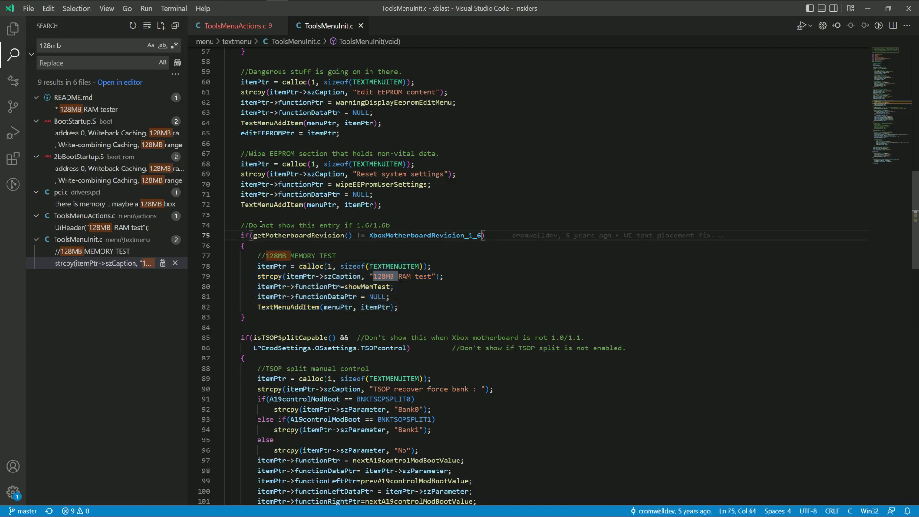
left_click_drag(249, 225, 392, 226)
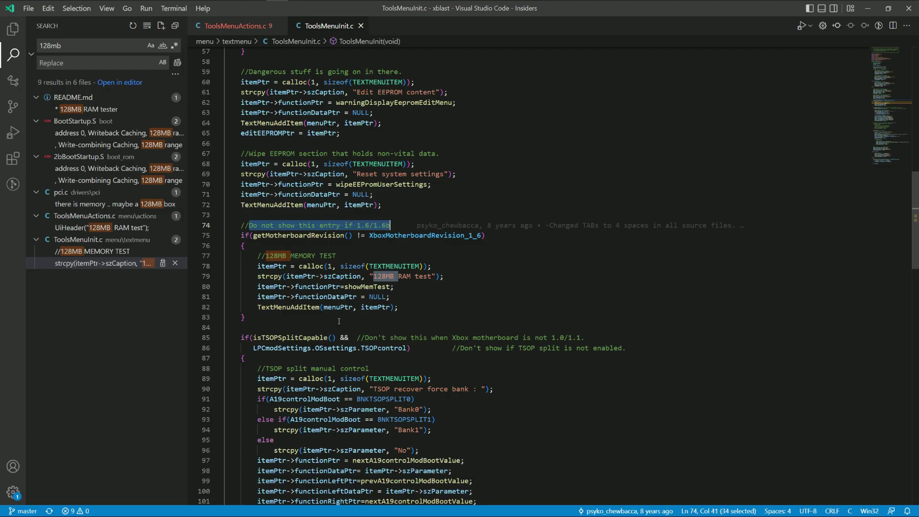
Comment out the getMotherboardRevision() != XboxMotherboardRevision_1_6 condition on line 75 with // and save ToolsMenuInit.c.
key("Down")
key("Home")
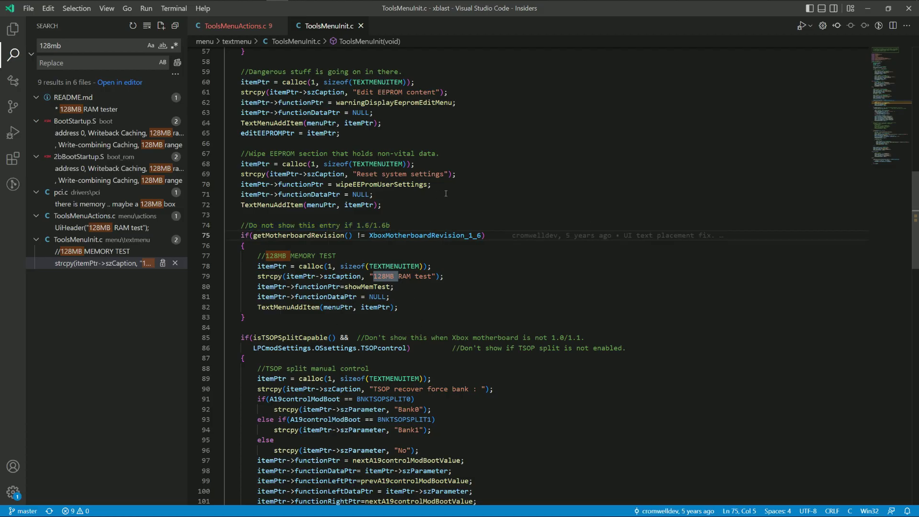
type("//")
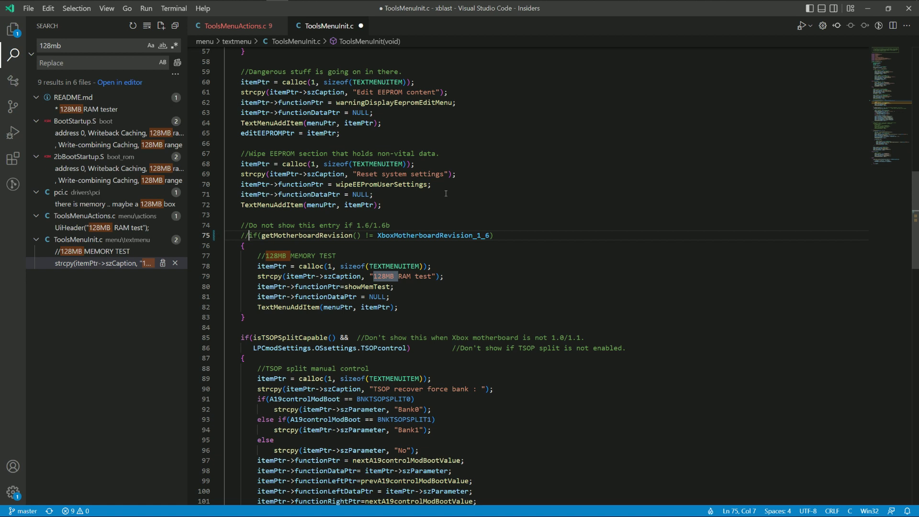
key("ctrl+s")
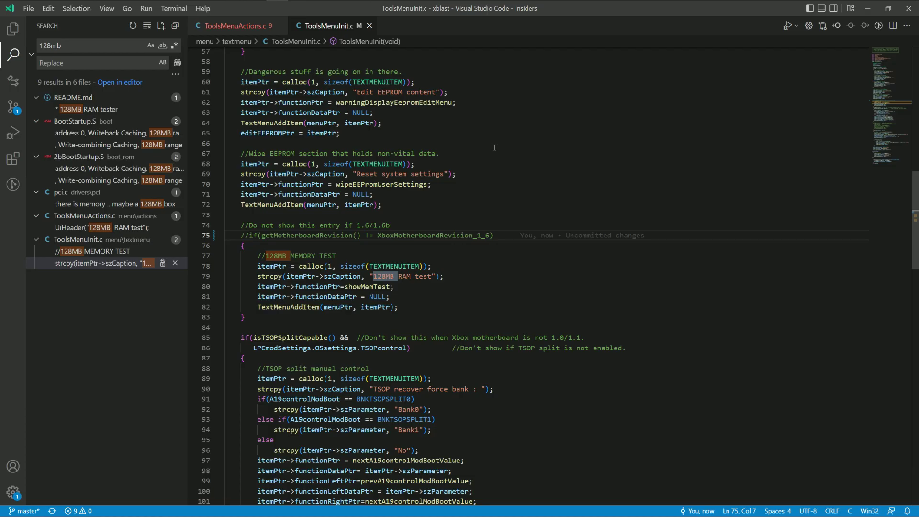
Go to the showMemTest definition and from its memtest call to the memtest function's definition.
left_click(345, 286, "ctrl")
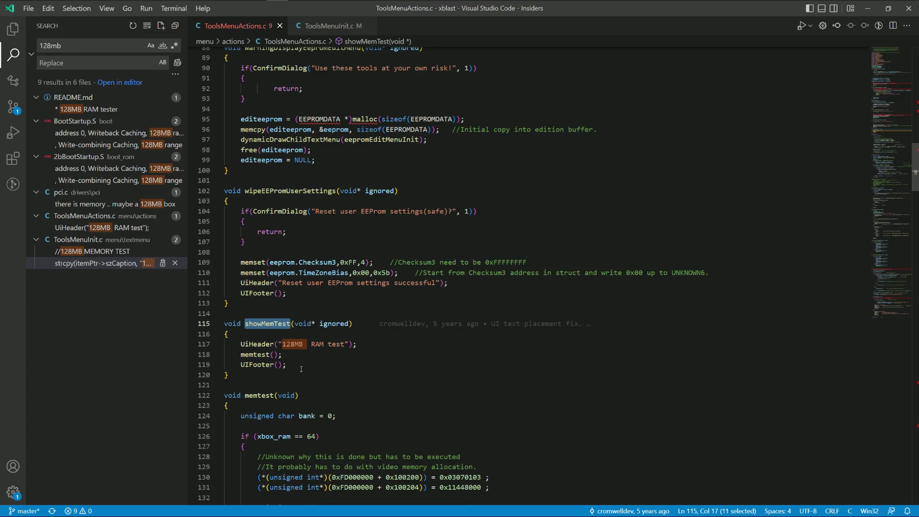
double_click(258, 357)
scroll(814, 202, "up", 4)
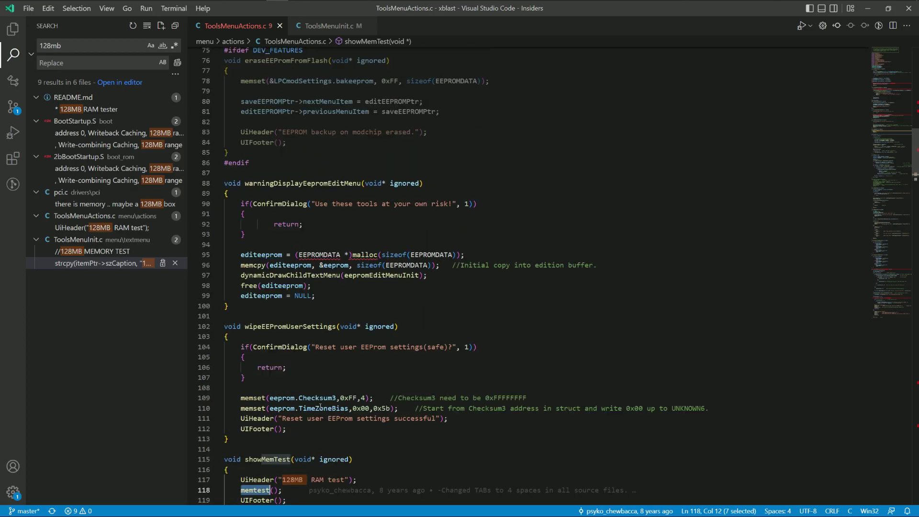
scroll(893, 159, "down", 12)
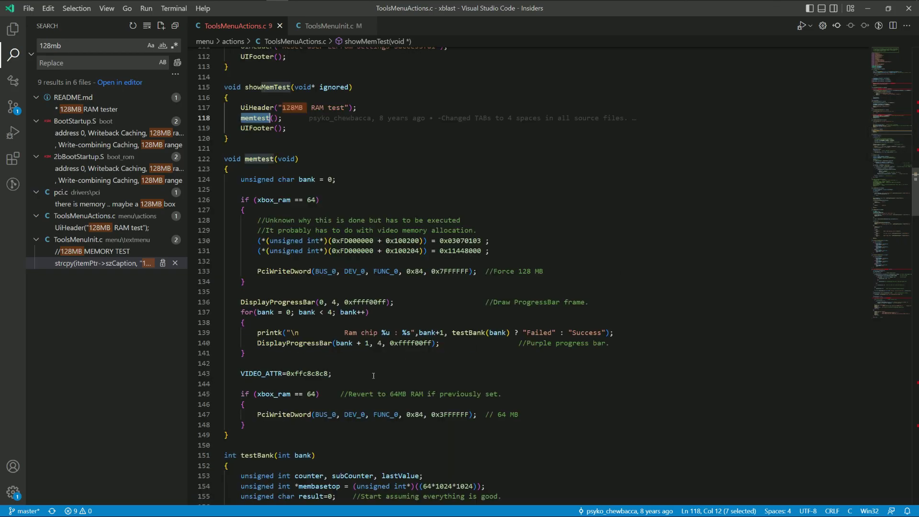
key("F12")
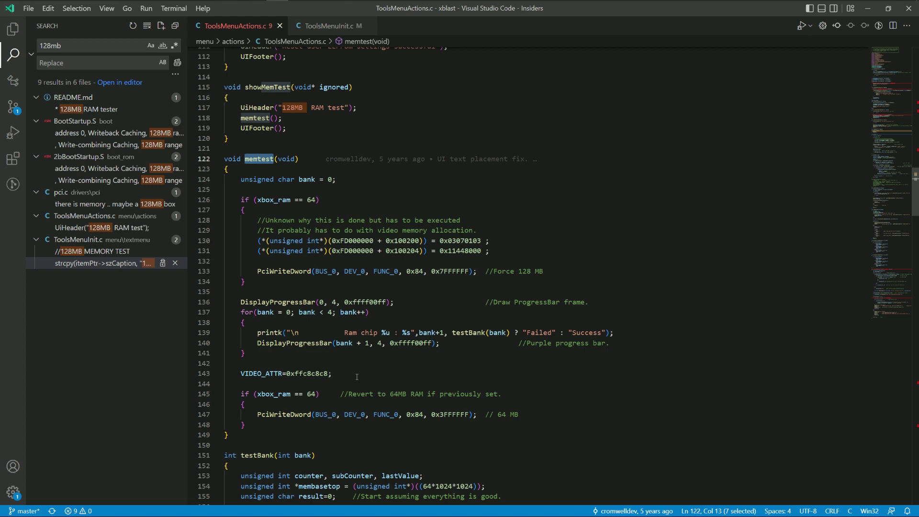
Replace the testBank function body with code that sets membasetop to 0, or to 64*1024*1024 when bank >= 4, and omits the memory-clearing loop.
double_click(466, 333)
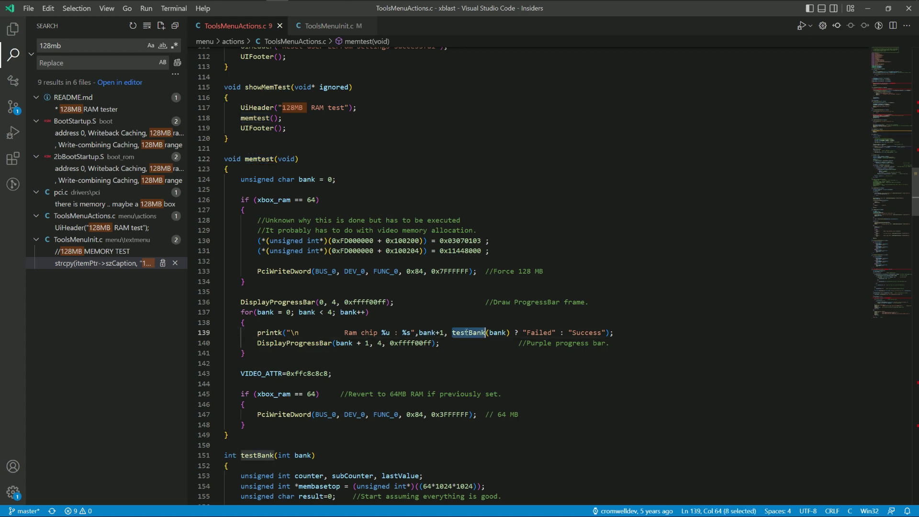
scroll(462, 352, "down", 11)
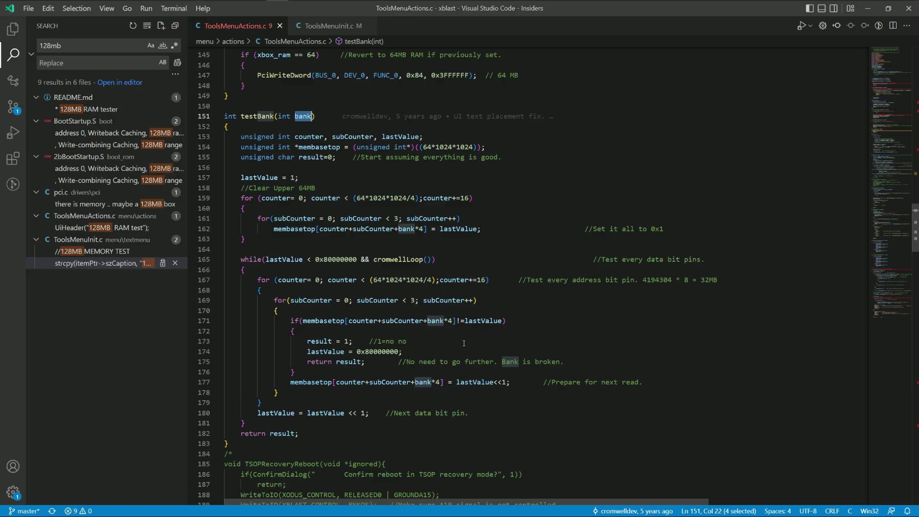
left_click_drag(315, 436, 225, 137)
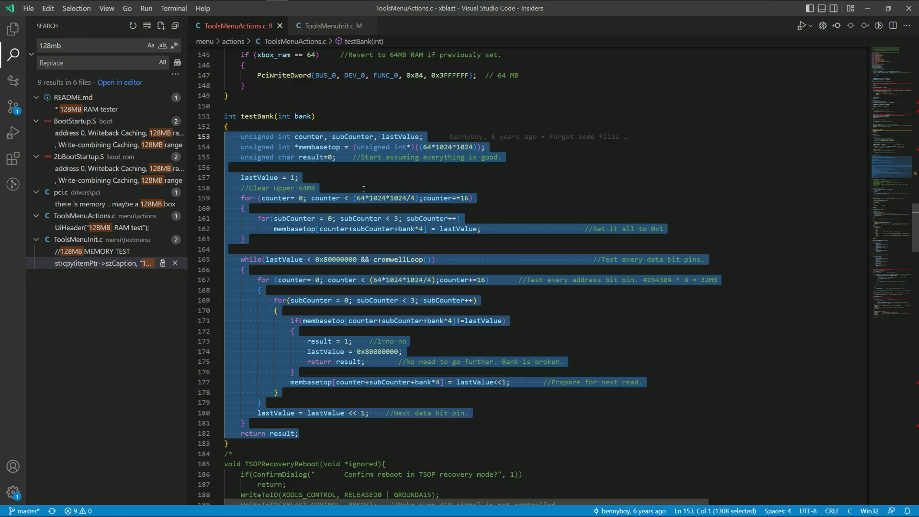
key("ctrl+v")
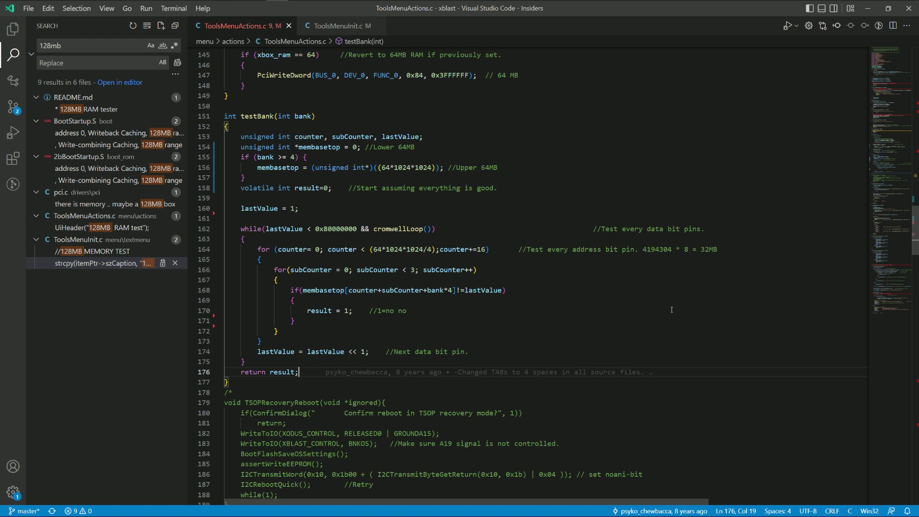
Examine the bank < 8 loop condition in memtest and the testBank call inside that loop.
scroll(626, 290, "up", 5)
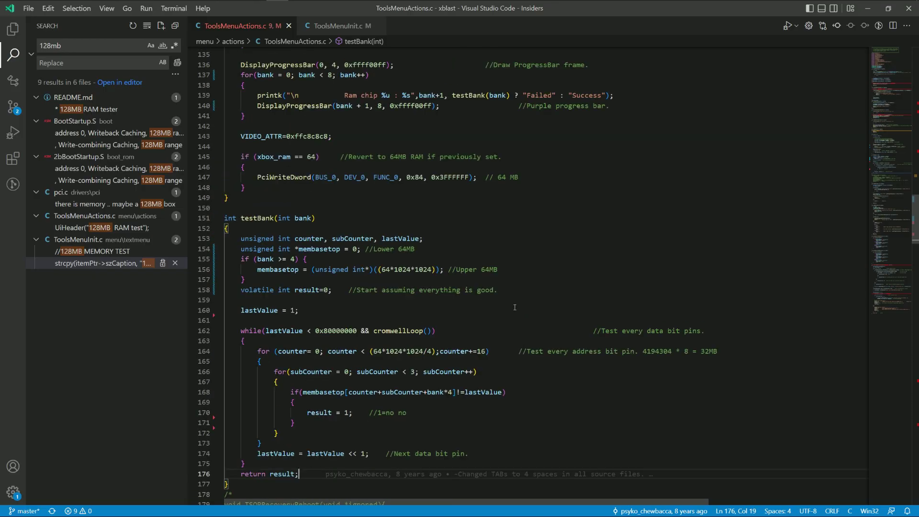
scroll(515, 307, "up", 2)
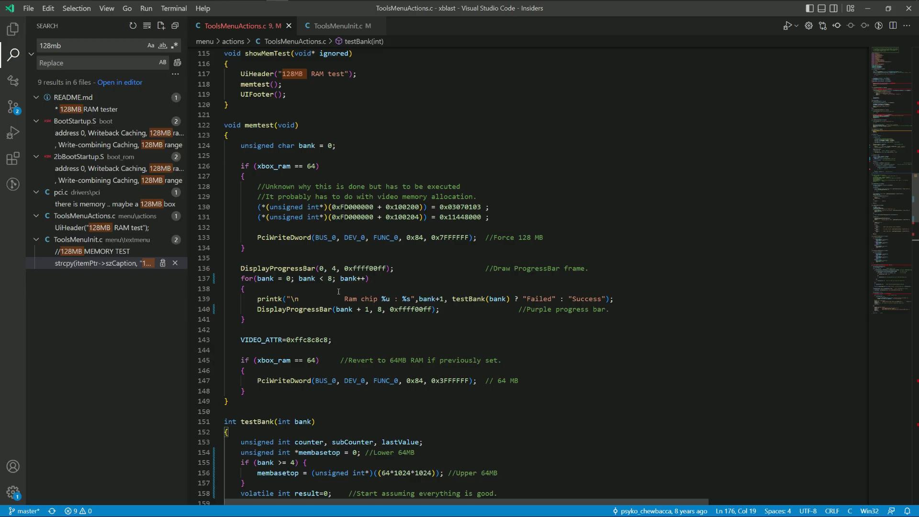
left_click_drag(299, 279, 332, 278)
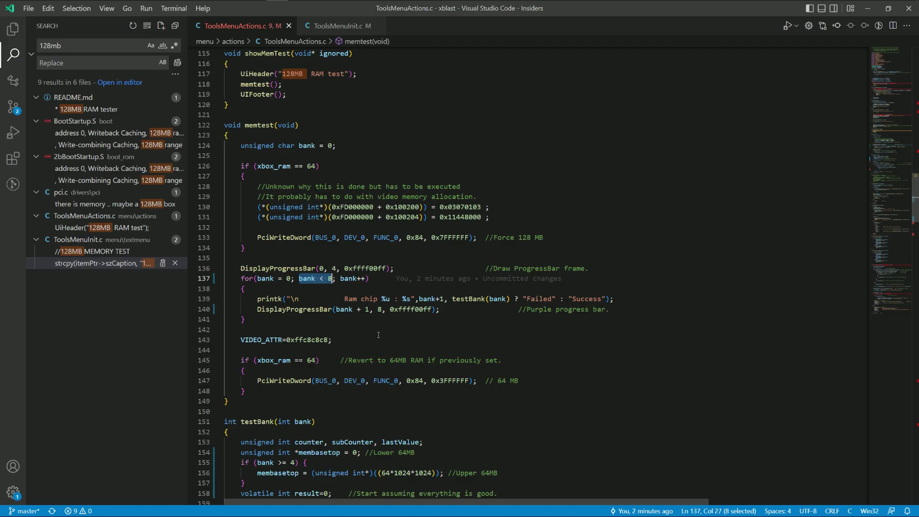
double_click(468, 299)
scroll(394, 235, "down", 10)
scroll(394, 235, "up", 2)
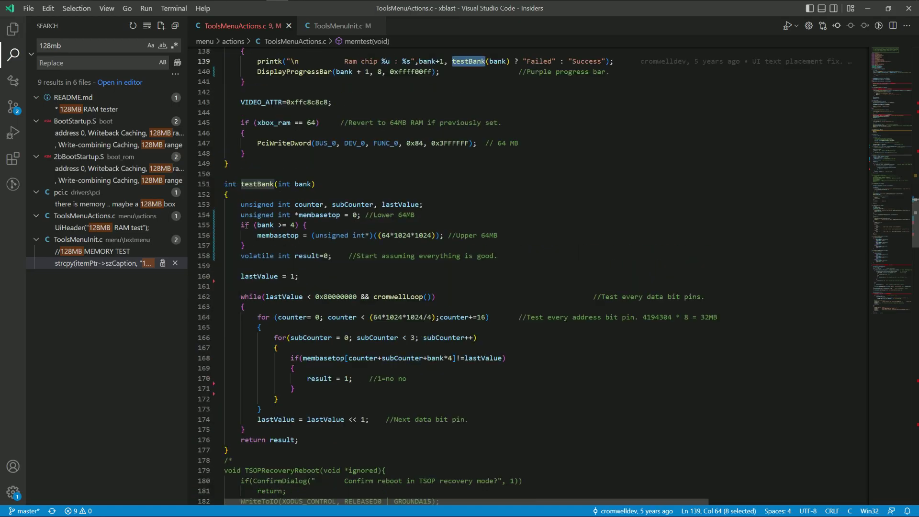
Examine the bank >= 4 branch for the upper 64MB and the data-bit while loop in testBank.
left_click_drag(237, 224, 309, 225)
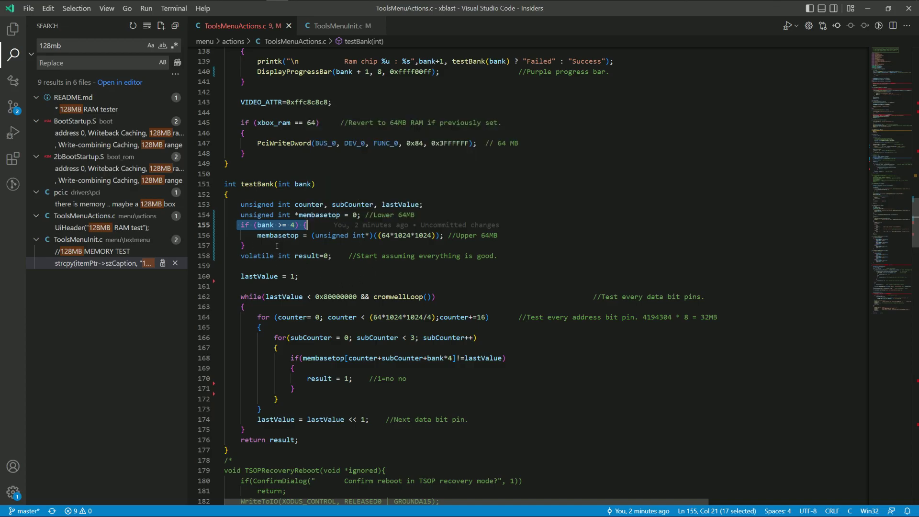
left_click_drag(499, 235, 244, 225)
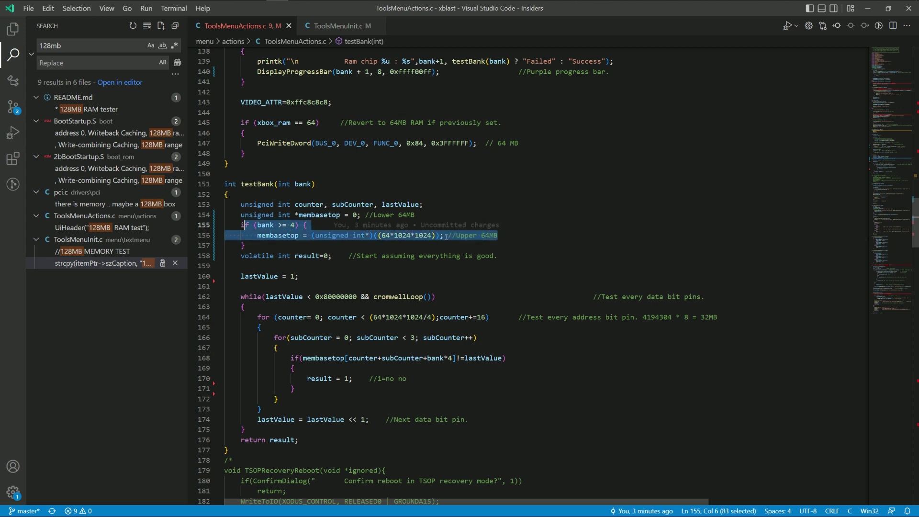
left_click(498, 235)
left_click(451, 235, "shift")
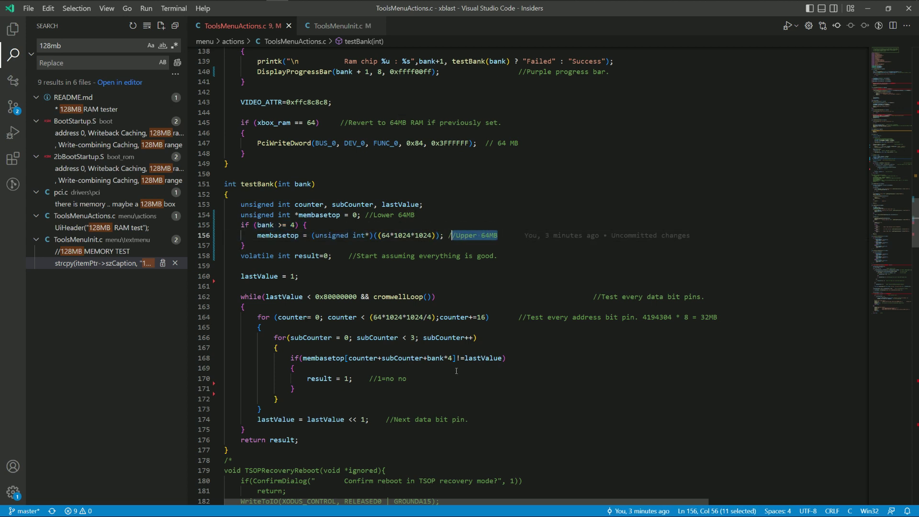
left_click_drag(234, 297, 300, 439)
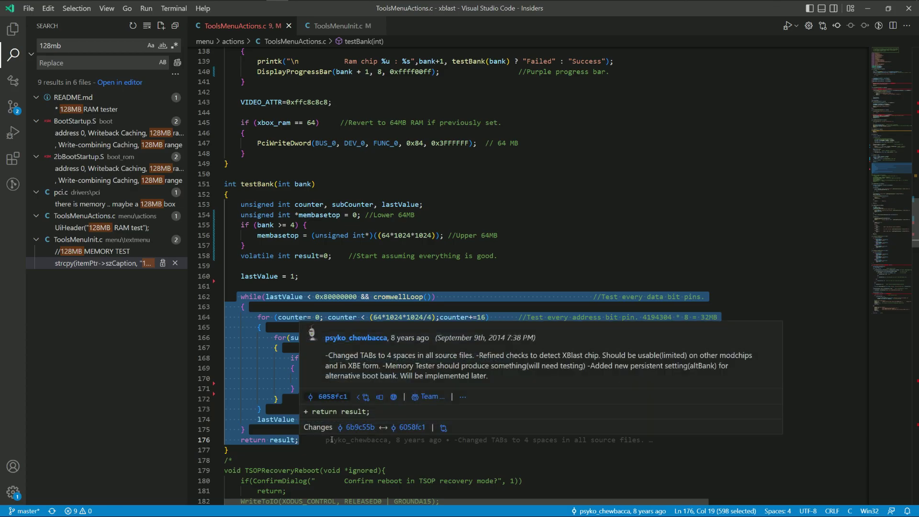
left_click(373, 459)
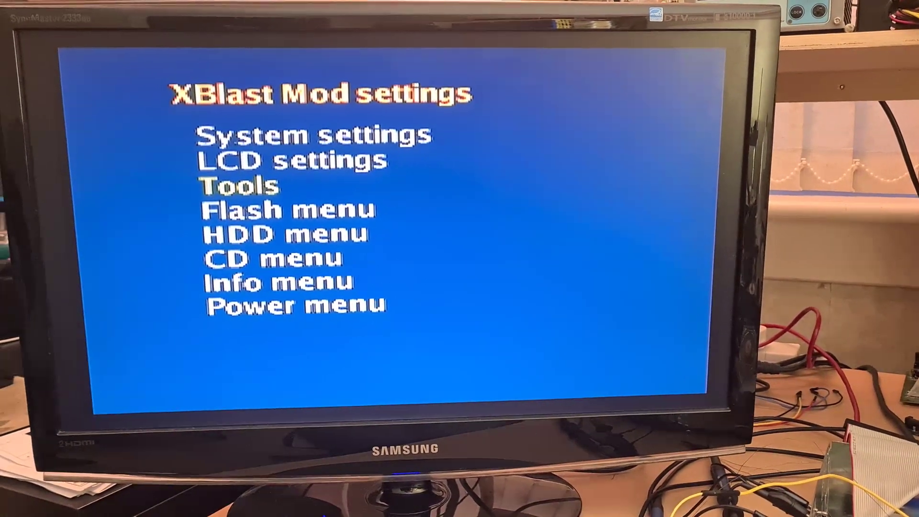
key("Return")
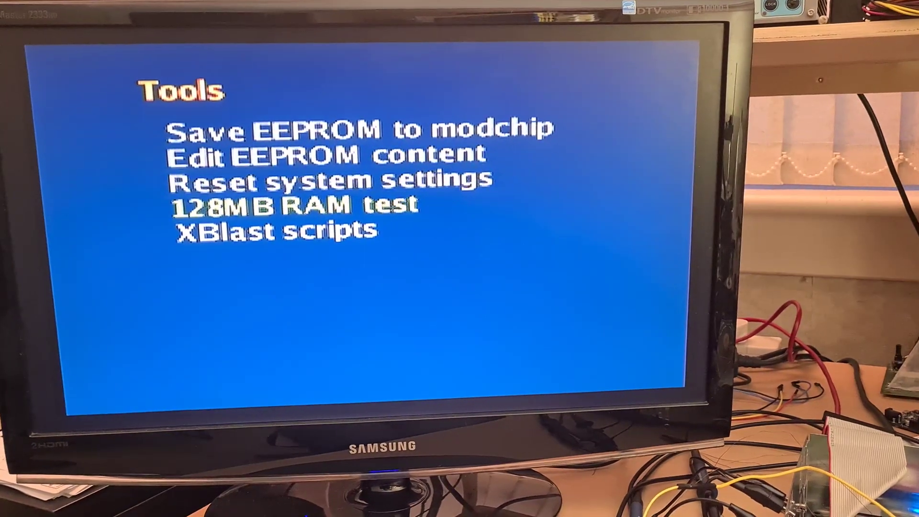
key("Down")
key("Down")
key("Down")
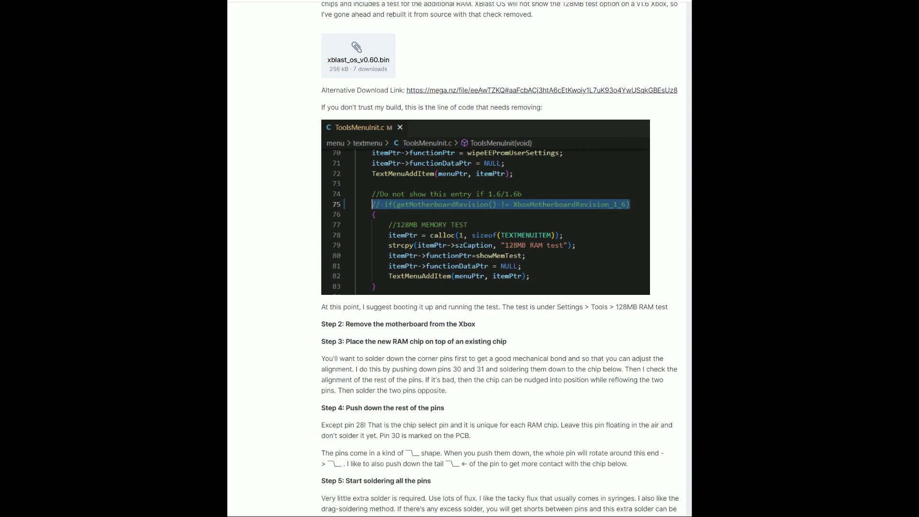
Switch to the forum's RAM upgrade guide and read from the soldering steps through chip-select wiring, XBlast testing and reflashing the BIOS.
scroll(500, 259, "down", 10)
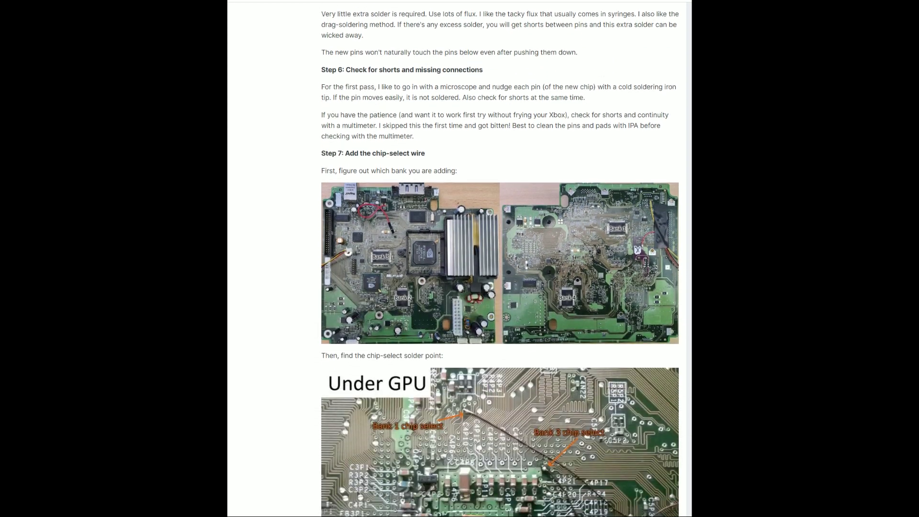
scroll(500, 259, "down", 10)
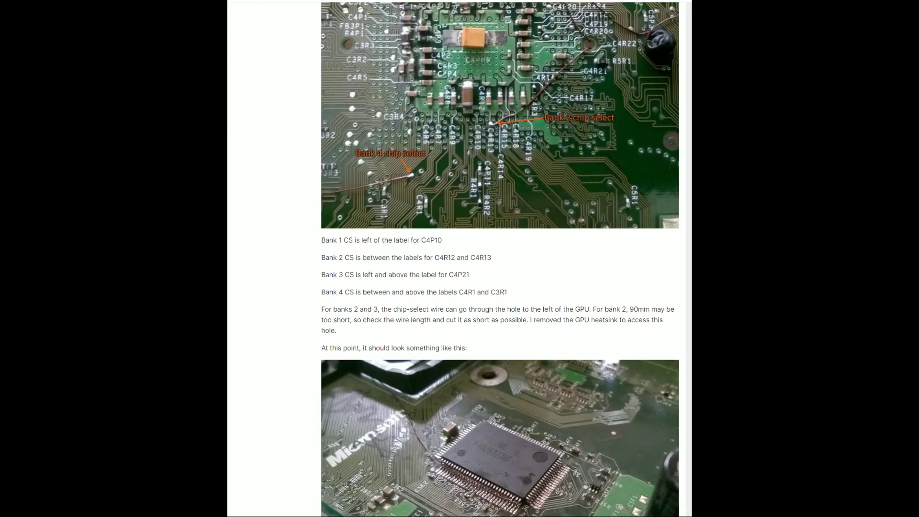
scroll(500, 258, "down", 10)
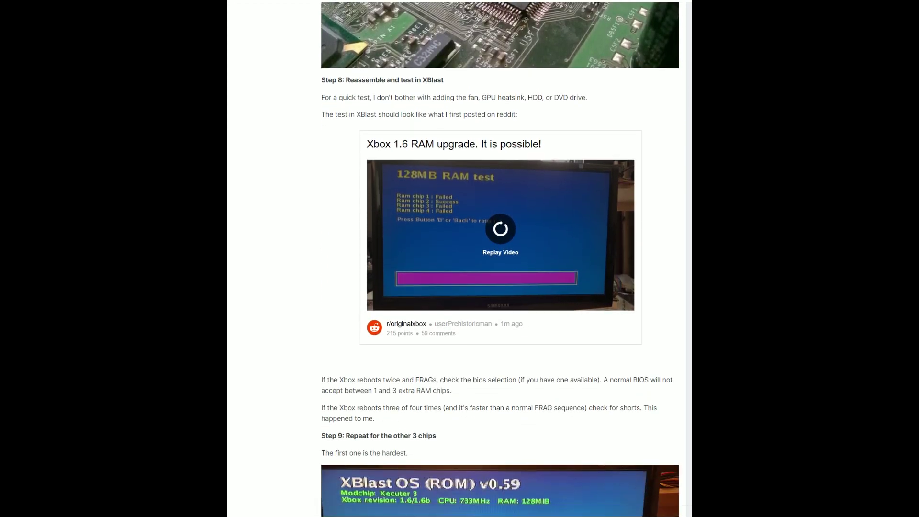
scroll(500, 258, "down", 10)
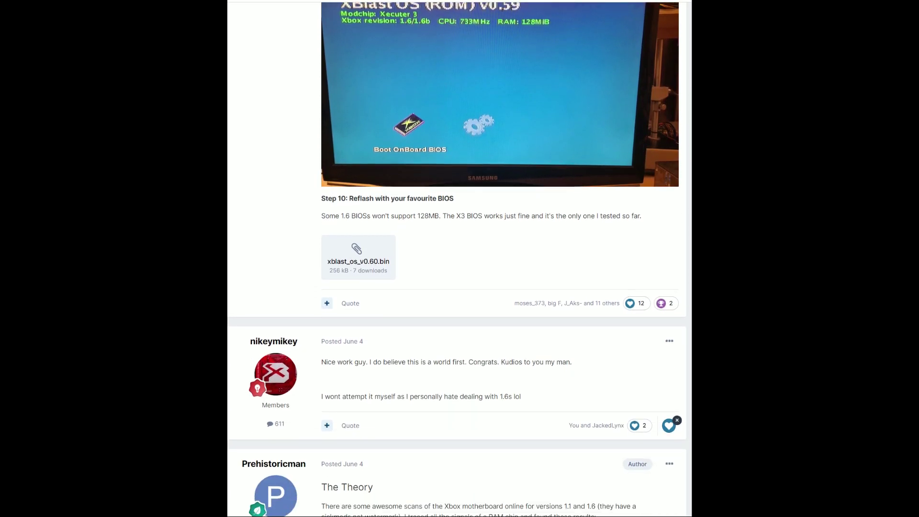